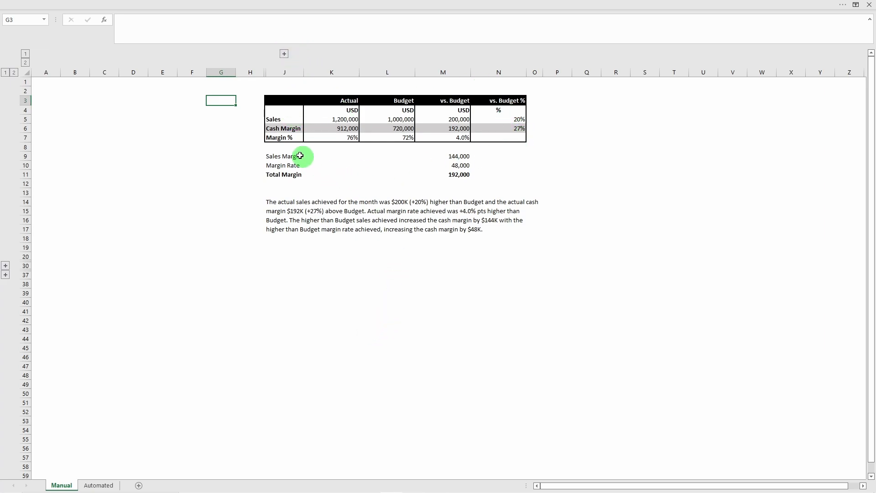
# Review the Manual sheet's Sales, Cash Margin and Margin % rows, the Actual, Budget and vs. Budget columns, and the commentary in J14.
pyautogui.click(279, 118)
pyautogui.click(281, 129)
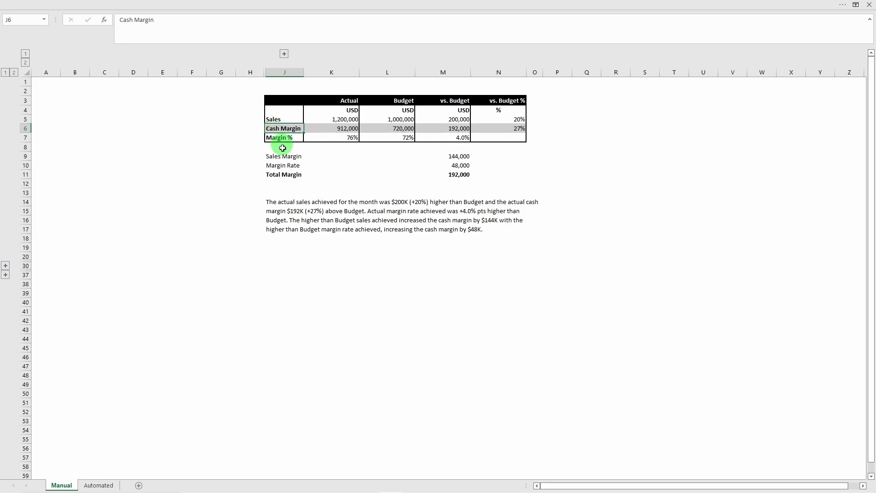
pyautogui.click(280, 138)
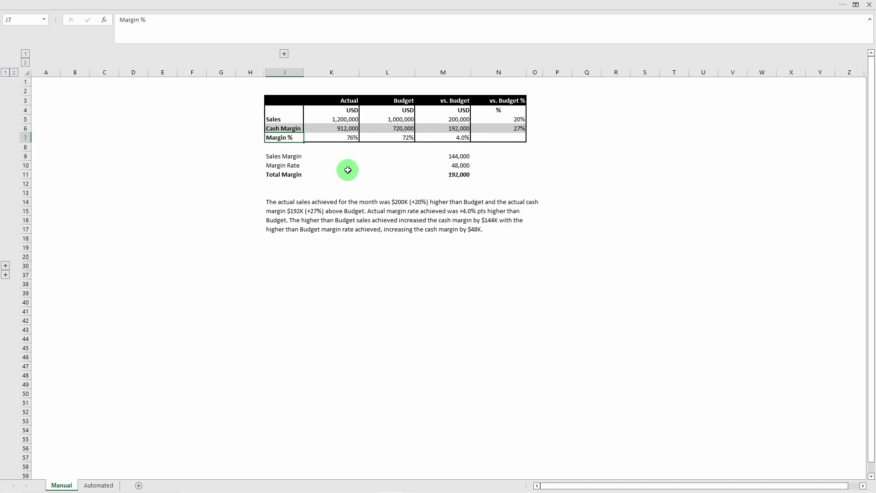
pyautogui.moveTo(338, 100); pyautogui.dragTo(339, 146)
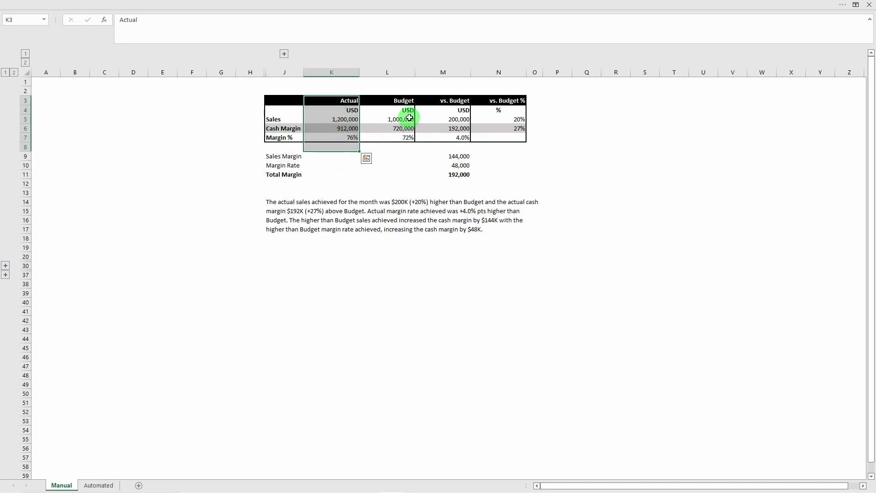
pyautogui.moveTo(402, 99); pyautogui.dragTo(405, 147)
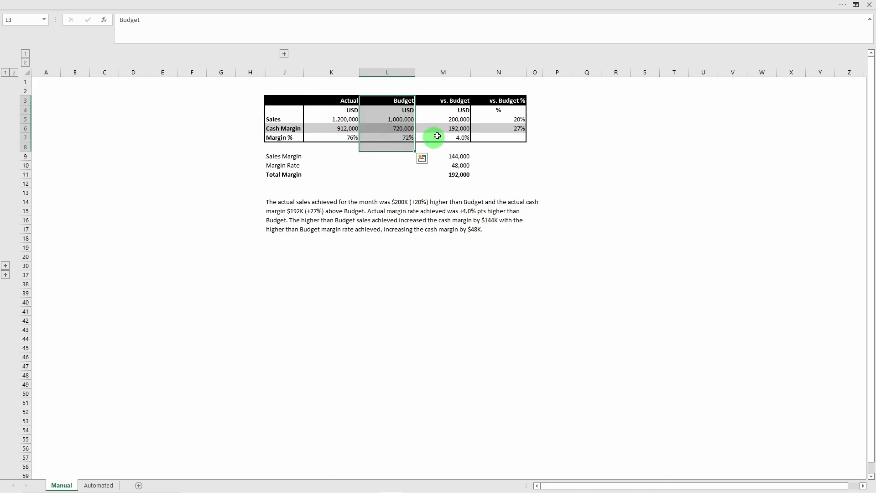
pyautogui.moveTo(448, 101); pyautogui.dragTo(452, 136)
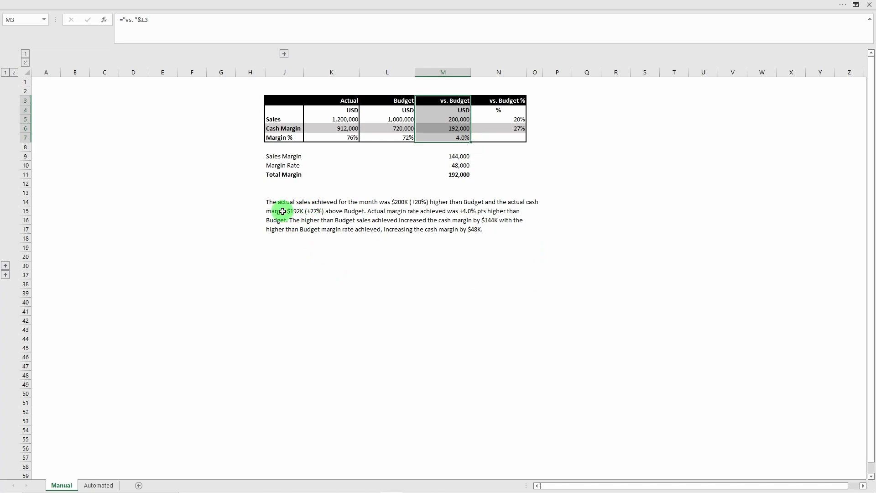
pyautogui.click(283, 212)
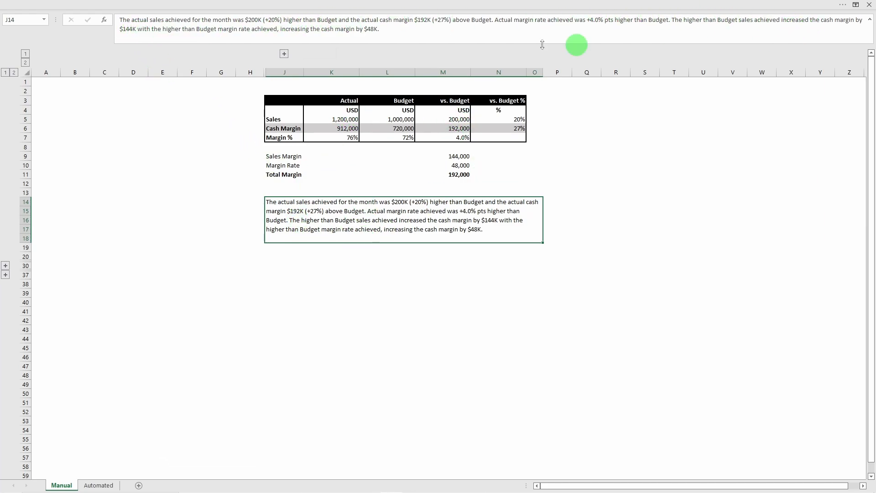
pyautogui.click(298, 256)
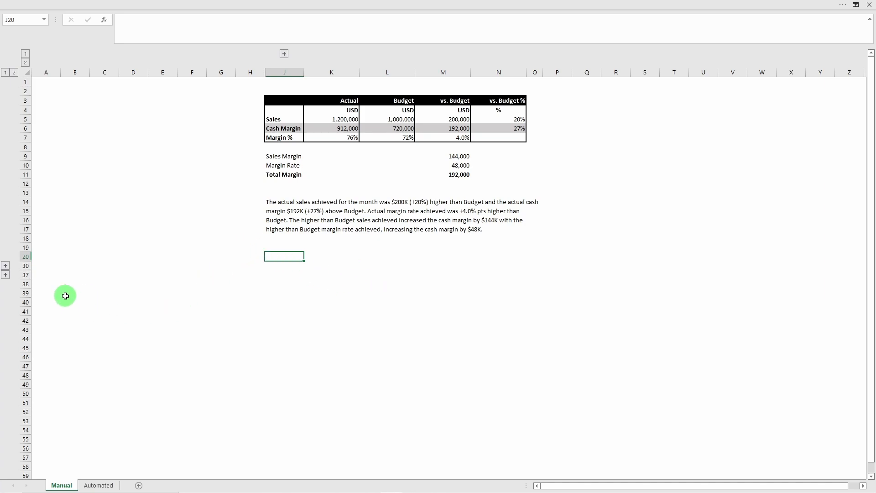
# Expand the collapsed row groups 21–29 and 31–36 on the Manual sheet and review the second table and its commentary in J31.
pyautogui.click(6, 266)
pyautogui.click(325, 340)
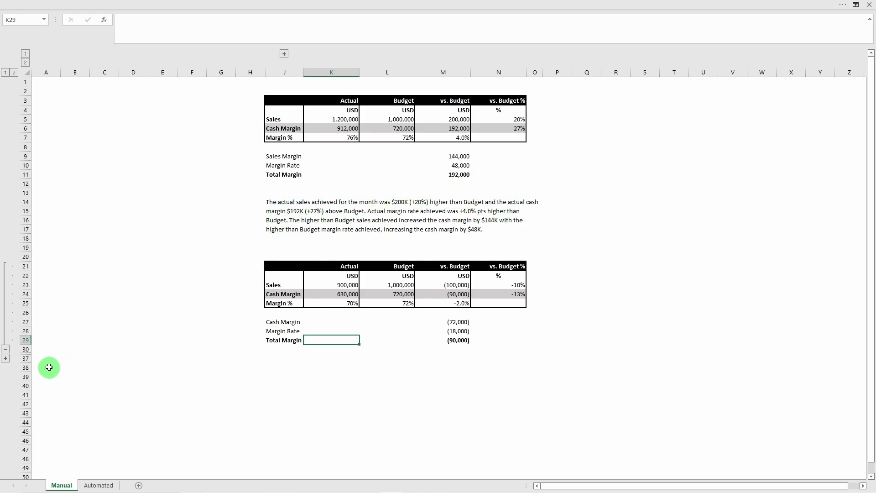
pyautogui.click(5, 358)
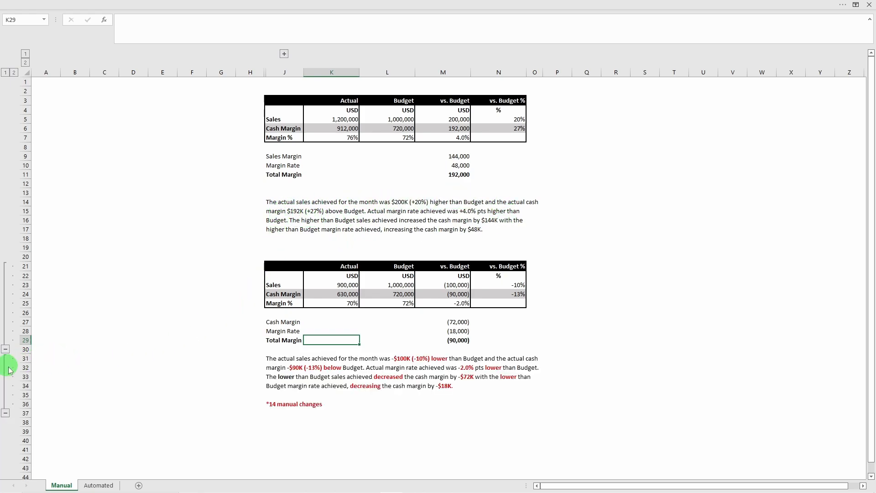
pyautogui.click(288, 362)
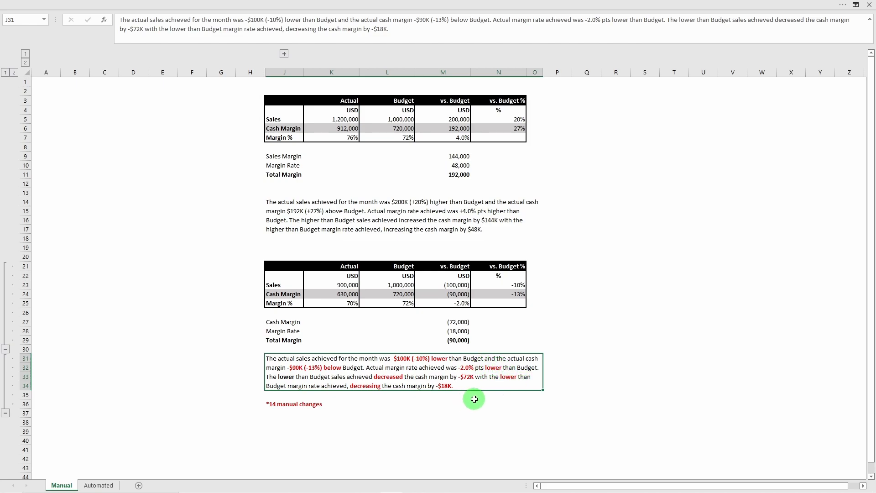
# Switch to the Automated sheet and expand the row group 20–23 containing the alternative Actual and Budget figures.
pyautogui.click(100, 486)
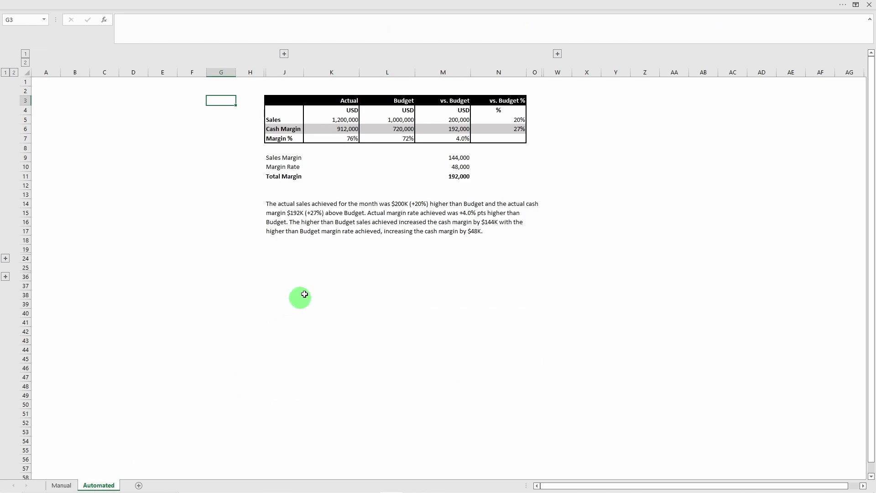
pyautogui.click(295, 276)
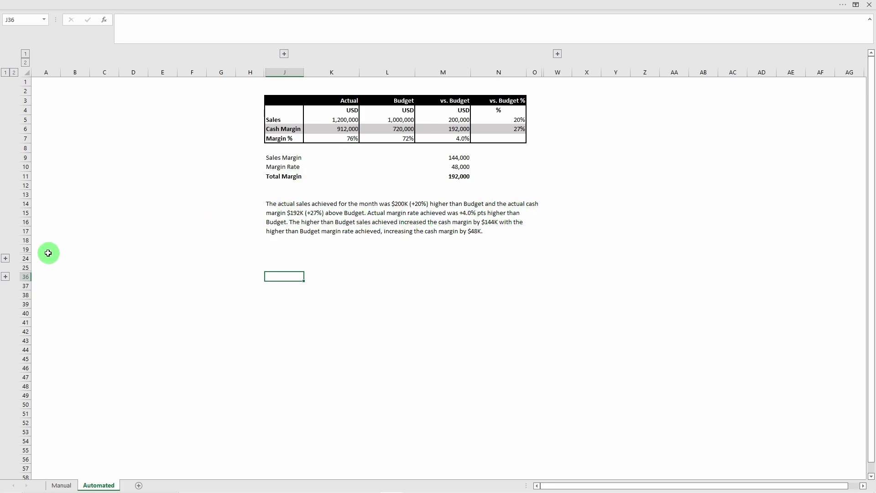
pyautogui.click(5, 259)
pyautogui.click(379, 313)
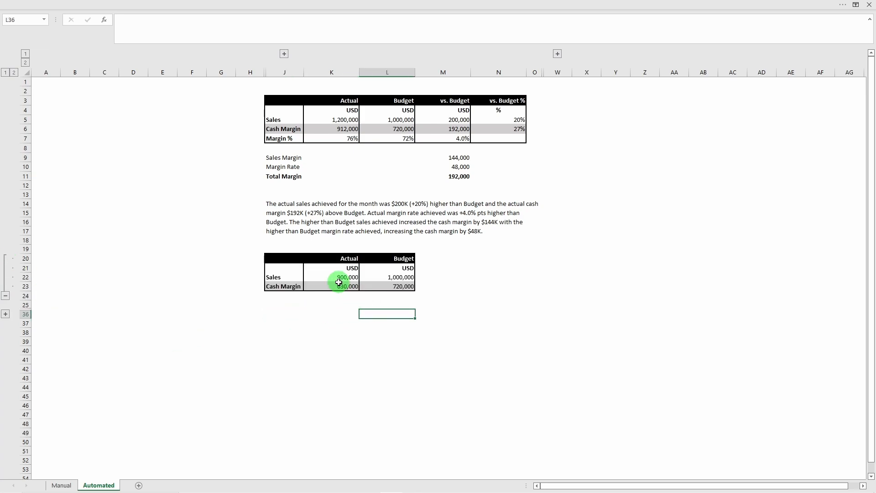
# Copy the Sales and Cash Margin figures in K22:L23 and paste them as values into the main table starting at K5.
pyautogui.moveTo(339, 278); pyautogui.dragTo(388, 284)
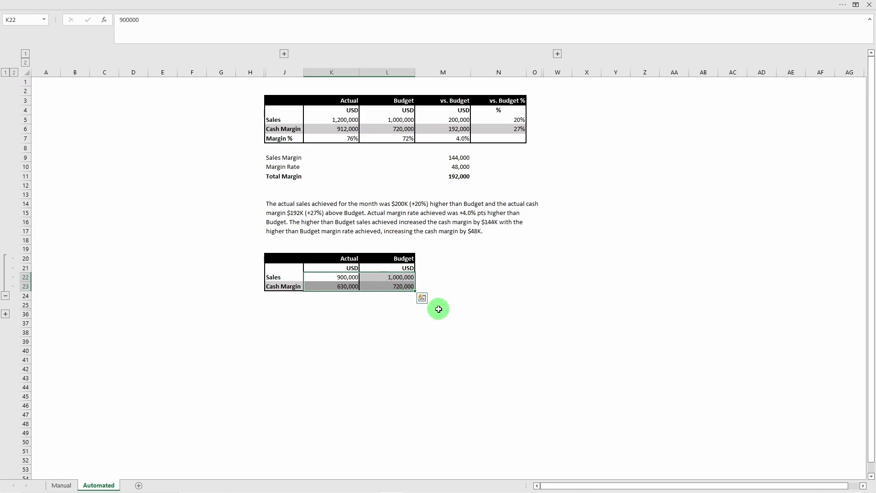
pyautogui.click(340, 119)
pyautogui.hotkey('alt', 'e')
pyautogui.press('s')
pyautogui.press('v')
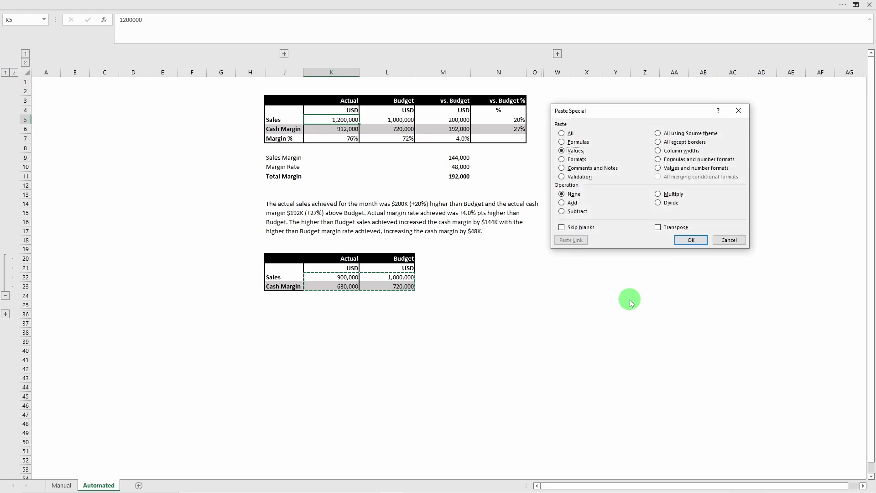
pyautogui.moveTo(608, 122); pyautogui.dragTo(105, 115)
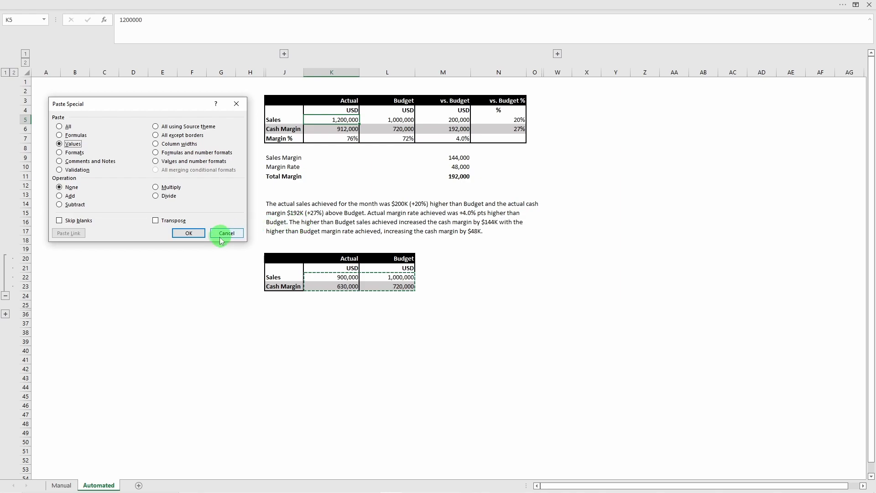
pyautogui.click(188, 233)
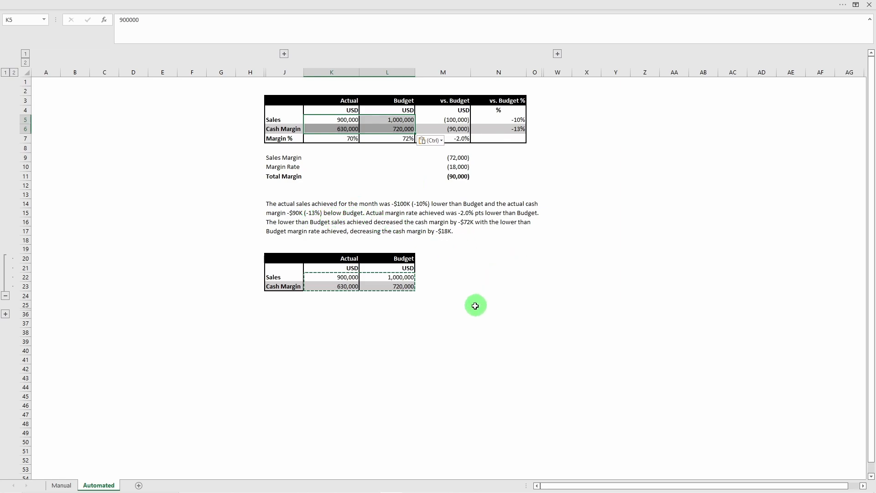
pyautogui.press('Escape')
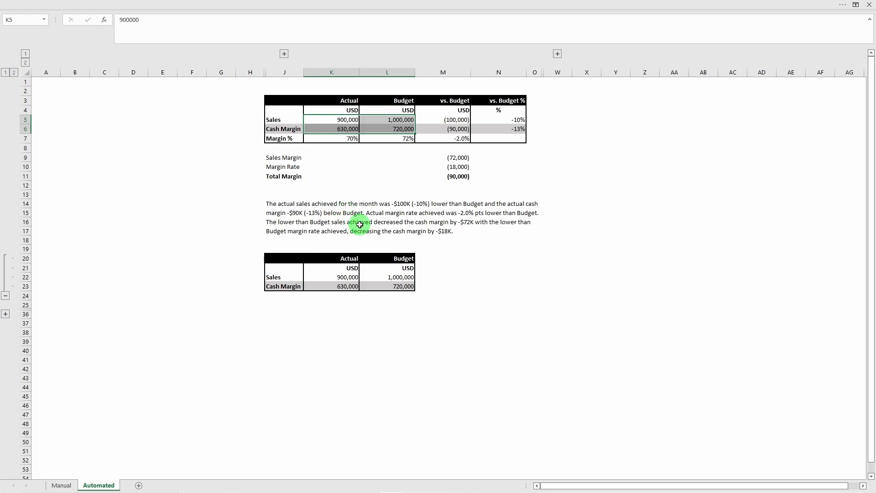
# Inspect the commentary formula in J14, and expand row group 26–35 to examine the J26 formula that joins the sentence parts.
pyautogui.click(294, 213)
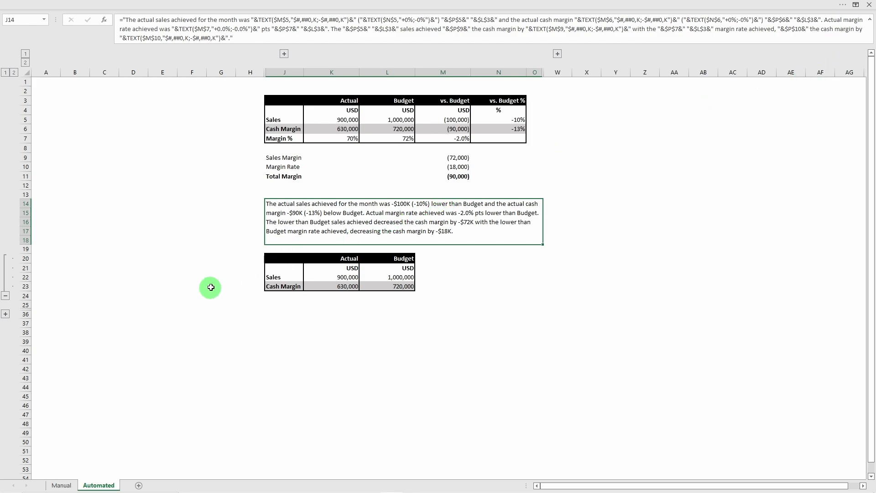
pyautogui.click(86, 215)
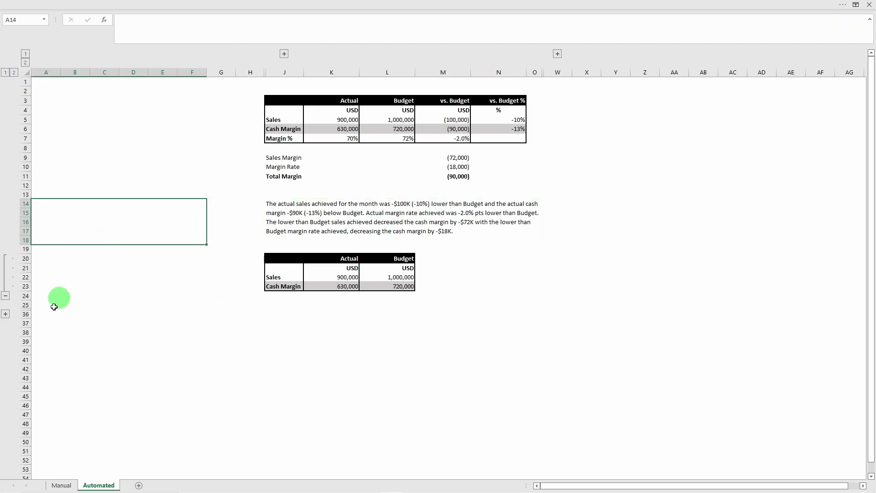
pyautogui.click(5, 315)
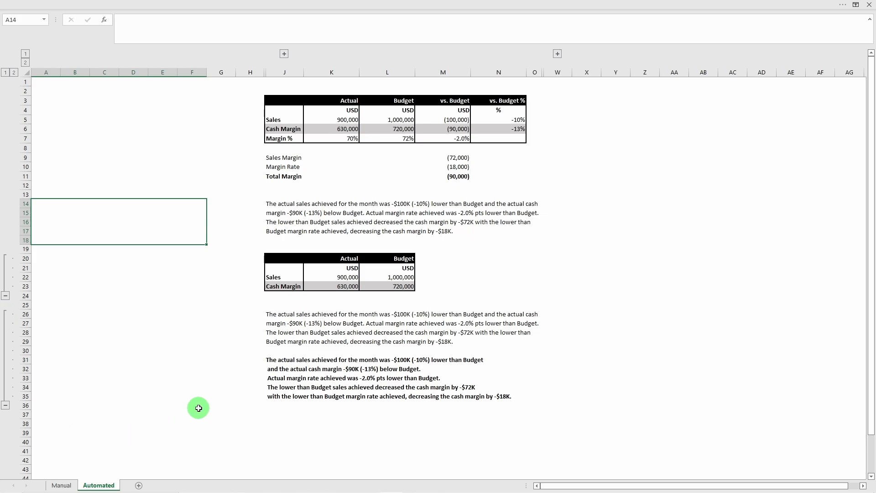
pyautogui.click(301, 328)
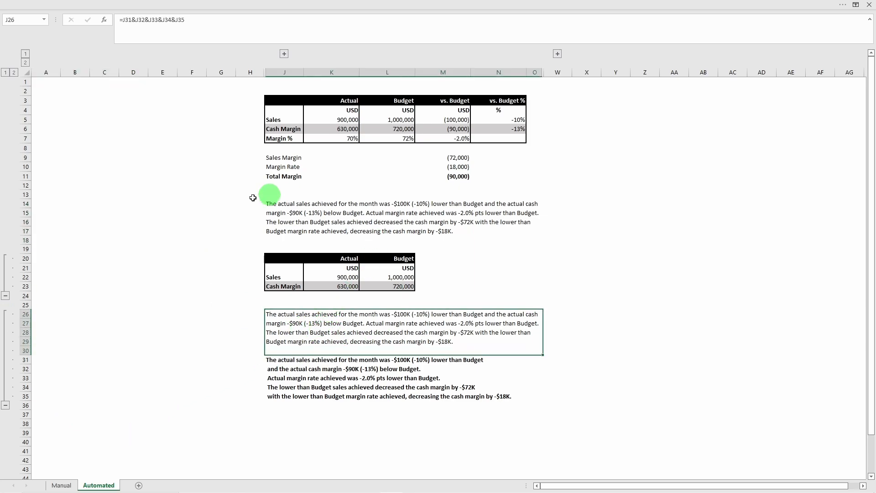
pyautogui.click(145, 20)
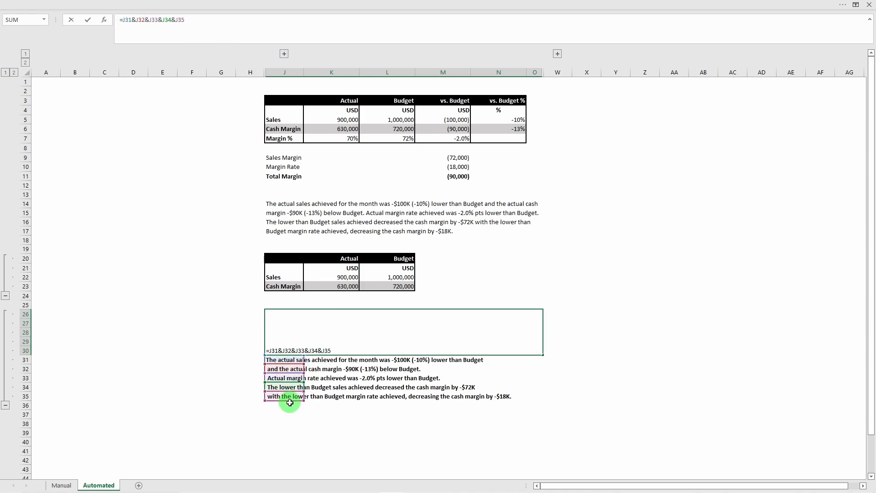
pyautogui.hotkey('ctrl', 'Return')
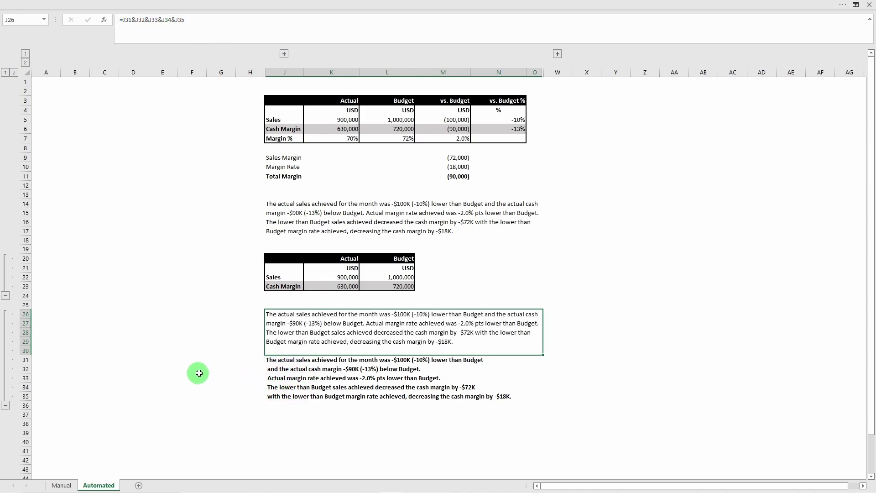
# Select the first sentence formula in J31 and expand the collapsed helper columns P to V beside the table.
pyautogui.click(273, 360)
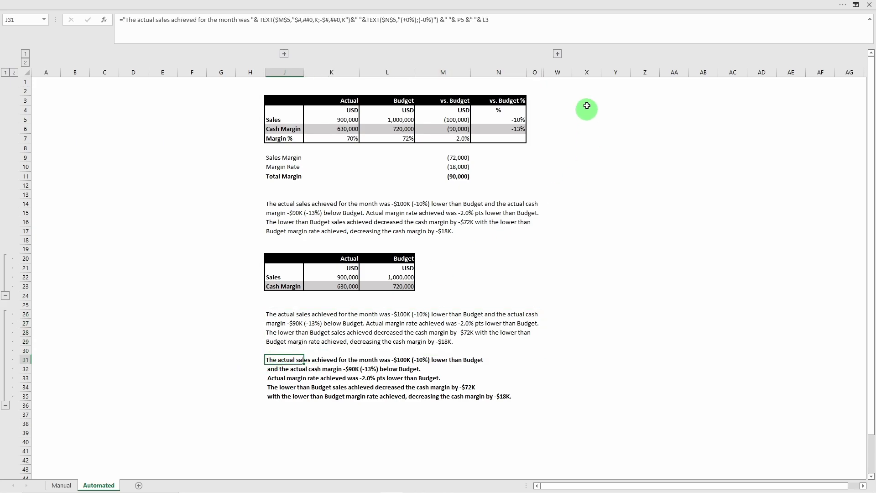
pyautogui.click(558, 55)
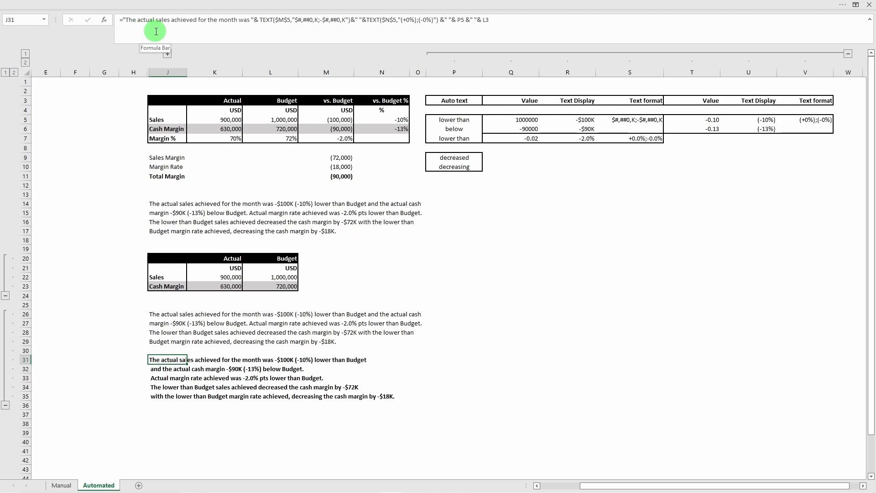
# Examine the start of the J31 formula: its opening text and the TEXT function formatting M5 with $#,##0,K;-$#,##0,K.
pyautogui.click(122, 25)
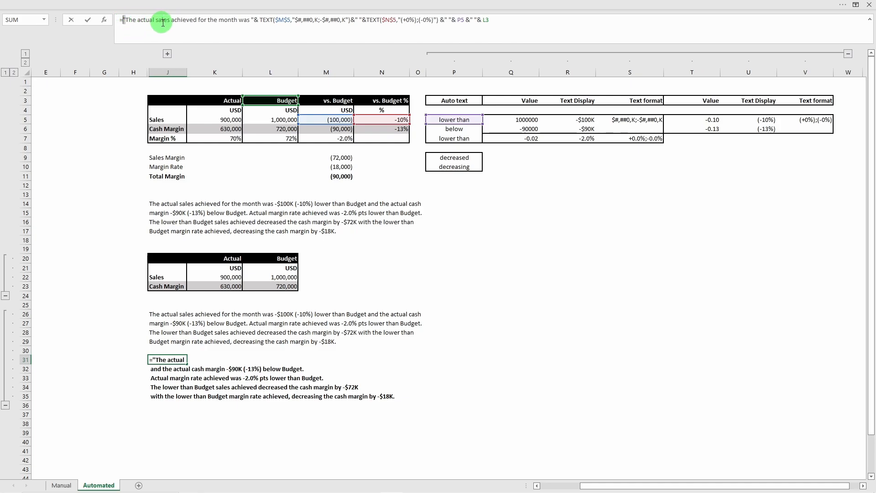
pyautogui.click(251, 22)
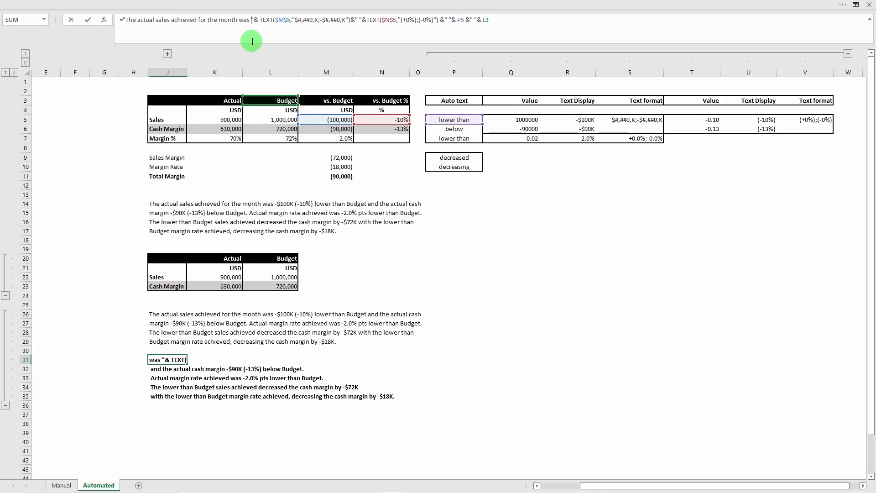
pyautogui.click(255, 20)
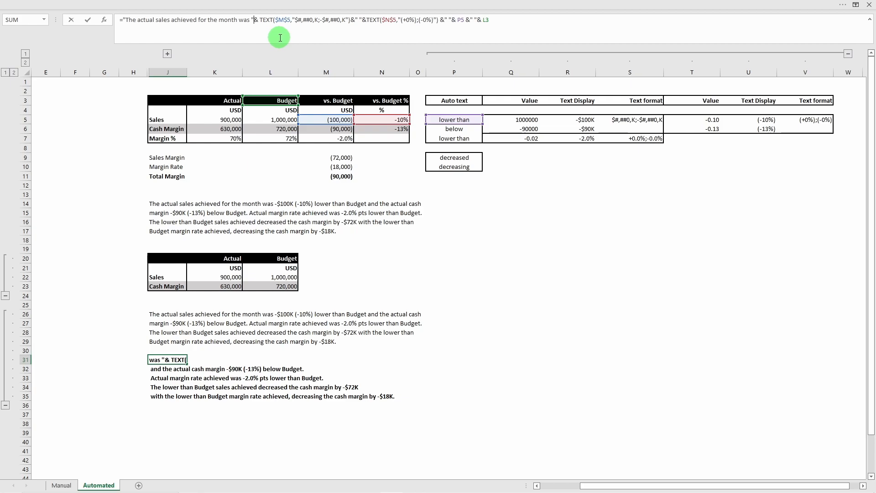
pyautogui.click(266, 20)
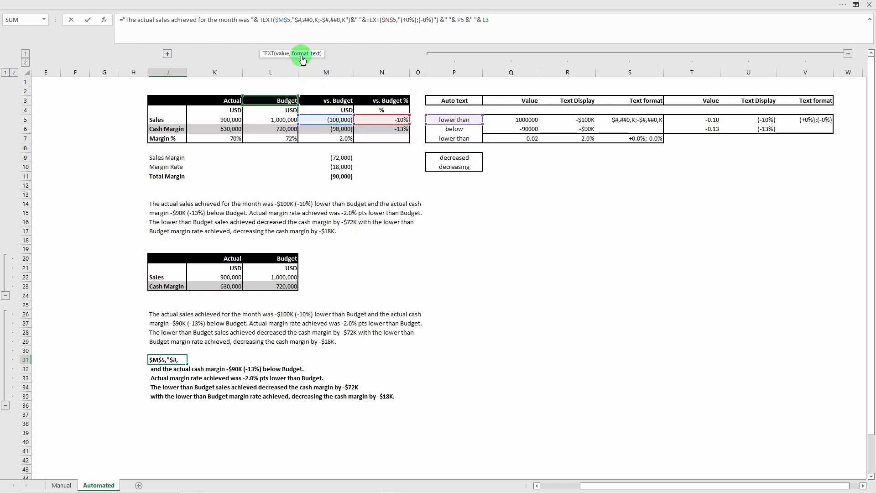
pyautogui.click(306, 20)
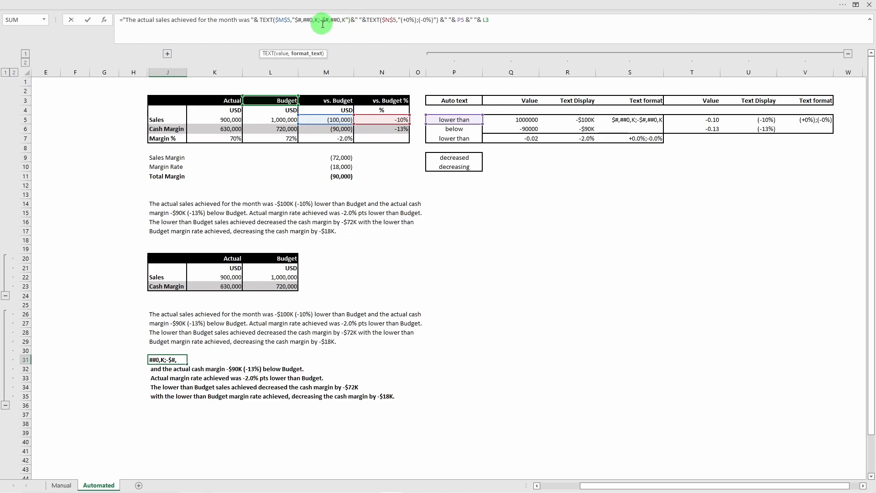
pyautogui.moveTo(298, 20); pyautogui.dragTo(349, 24)
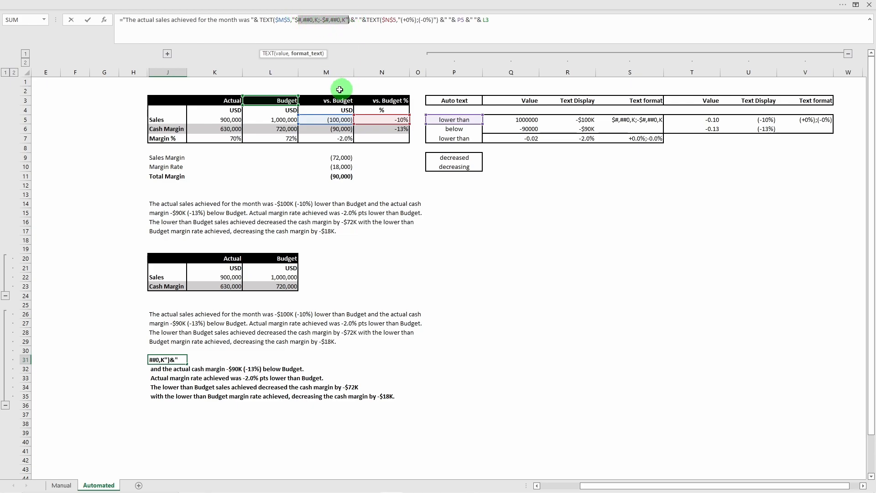
pyautogui.click(294, 21)
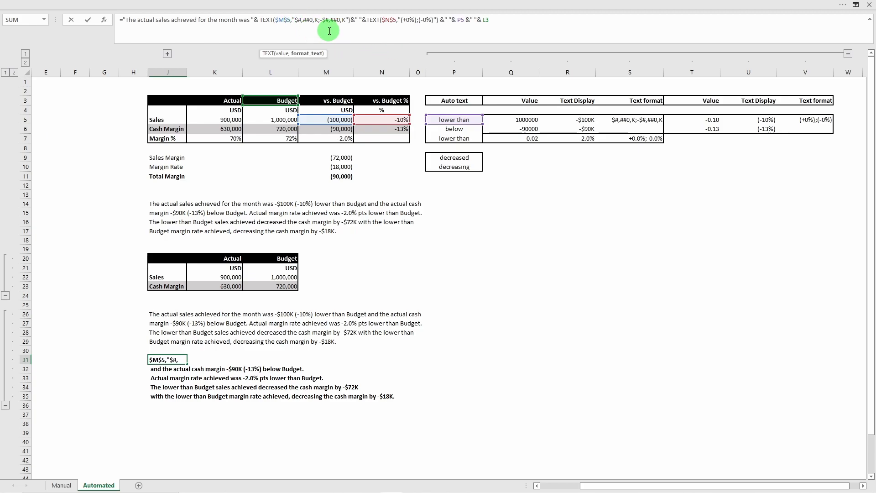
# Examine the rest of the J31 formula, covering the spaces, TEXT of N5 with (+0%);(-0%), and the P5 and L3 references.
pyautogui.click(359, 20)
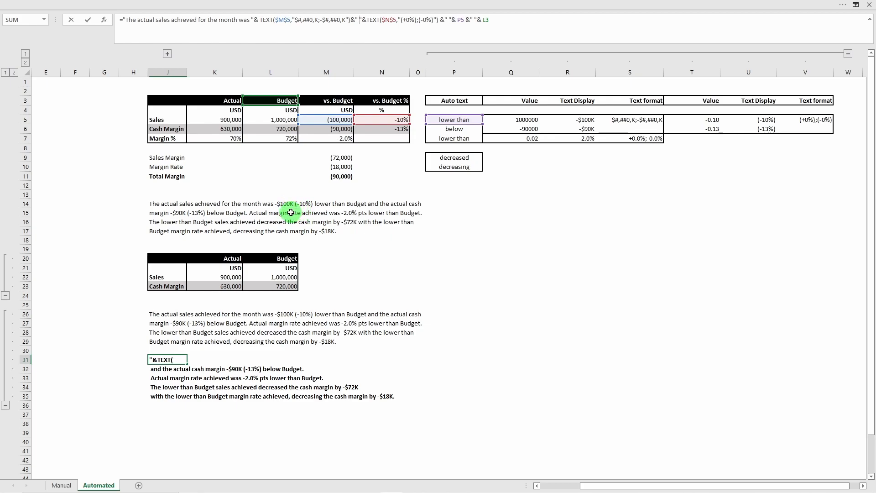
pyautogui.click(359, 19)
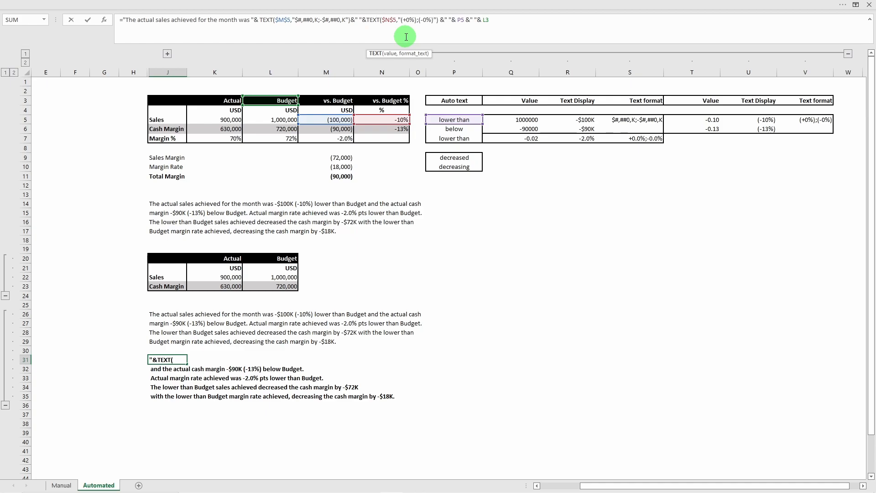
pyautogui.click(388, 21)
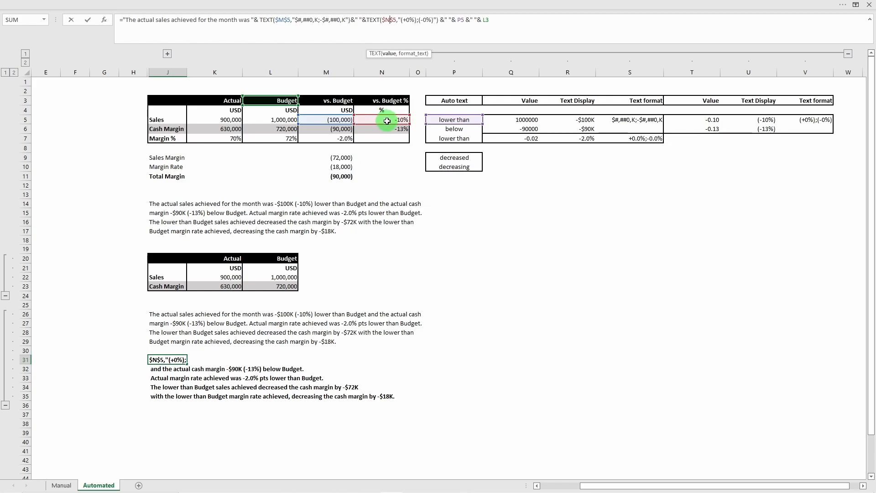
pyautogui.click(404, 20)
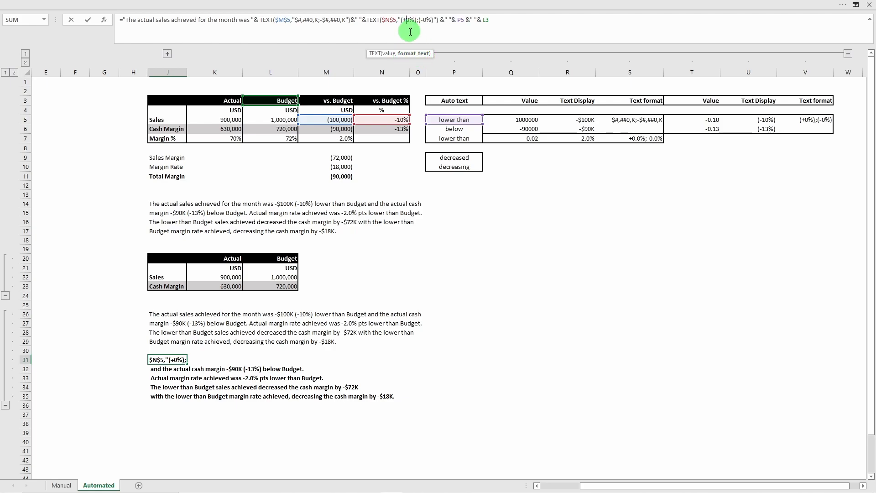
pyautogui.click(447, 20)
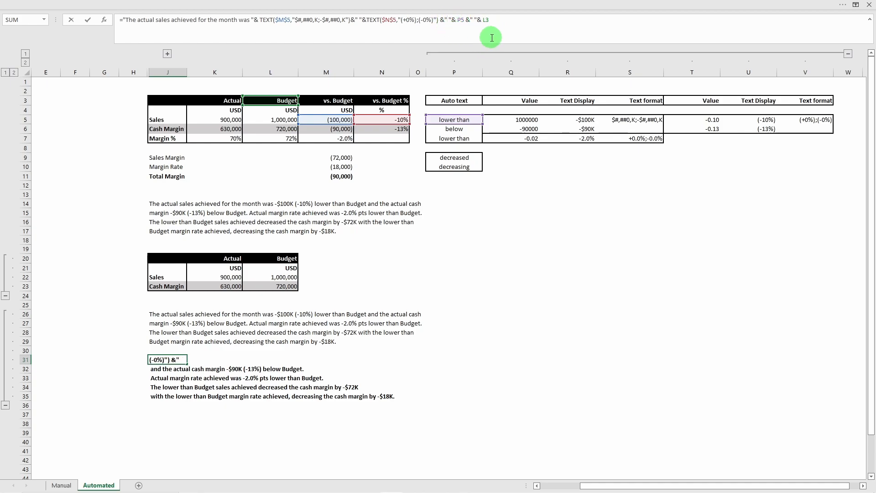
pyautogui.click(462, 20)
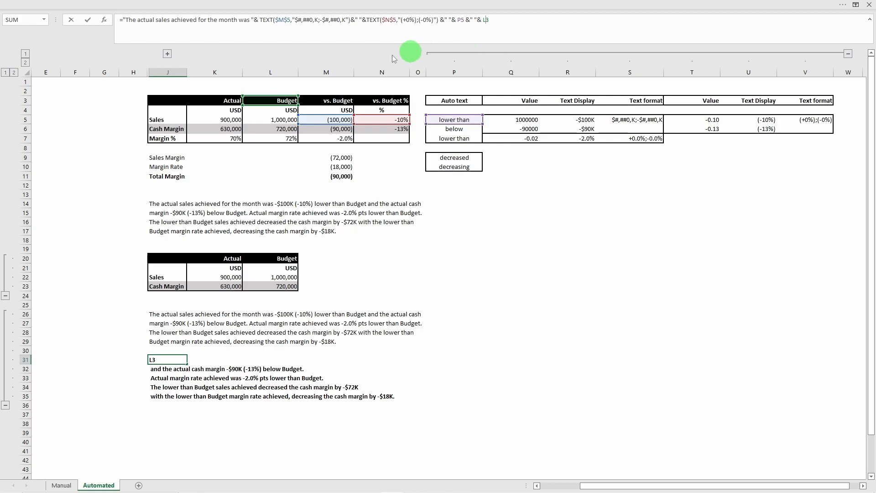
pyautogui.hotkey('ctrl', 'Return')
# Rename the Budget heading in L3 to Forecast as a test of the linked commentary, and undo the change.
pyautogui.click(287, 100)
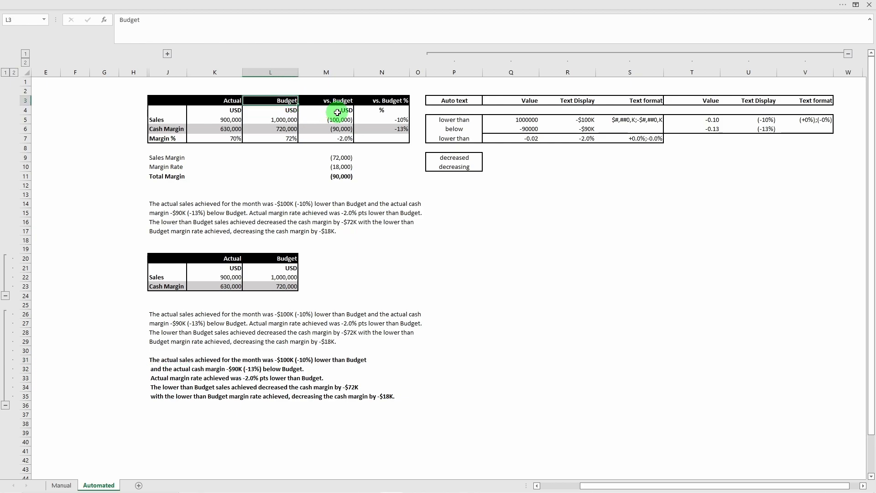
pyautogui.write('Forecast')
pyautogui.press('Return')
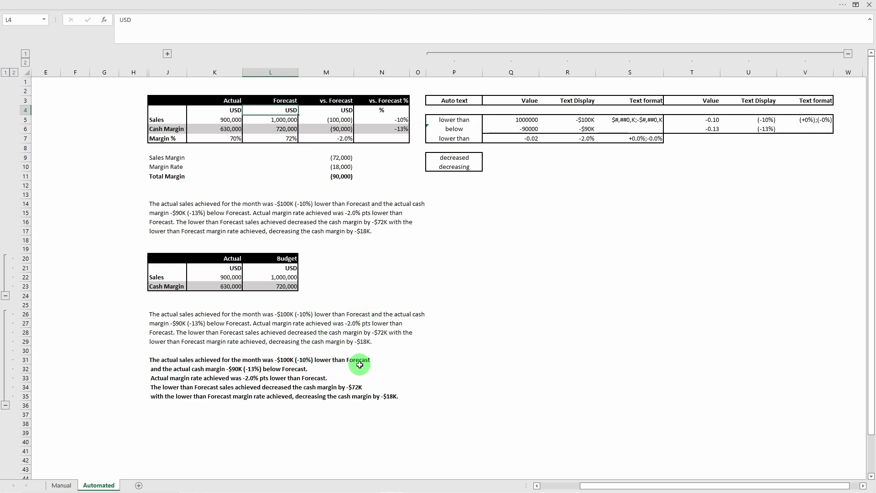
pyautogui.hotkey('ctrl', 'z')
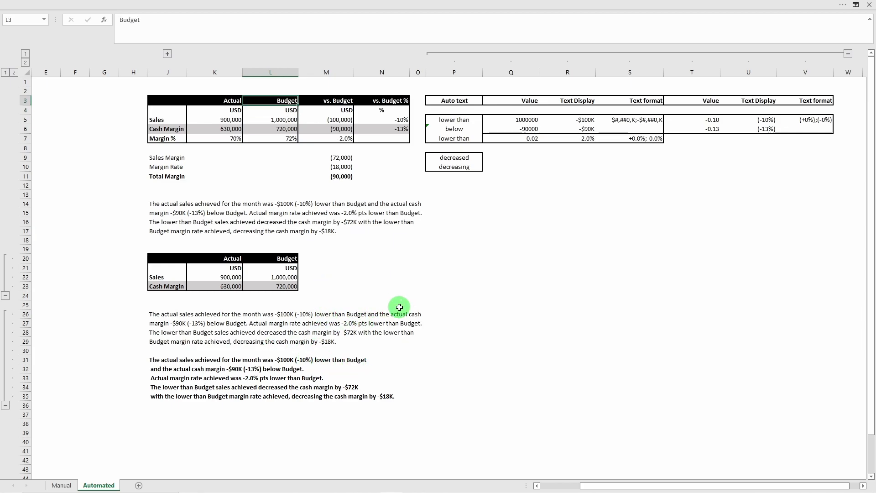
# Re-examine the TEXT format code in J31 and compare it with the Value cell Q5 and the Text Display formula in R5.
pyautogui.click(363, 268)
pyautogui.click(193, 405)
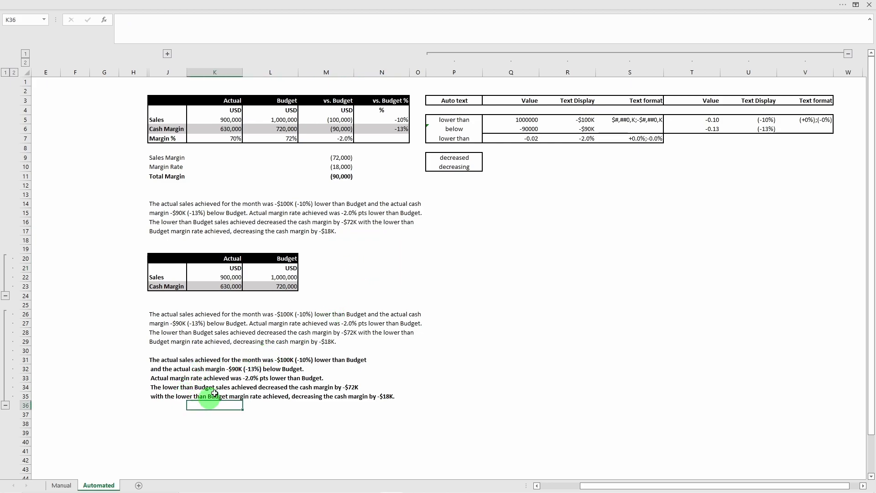
pyautogui.click(163, 358)
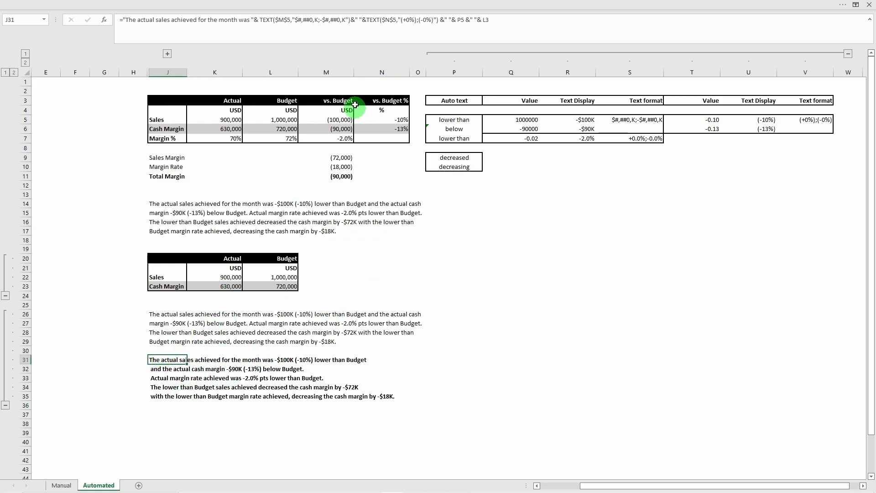
pyautogui.click(315, 21)
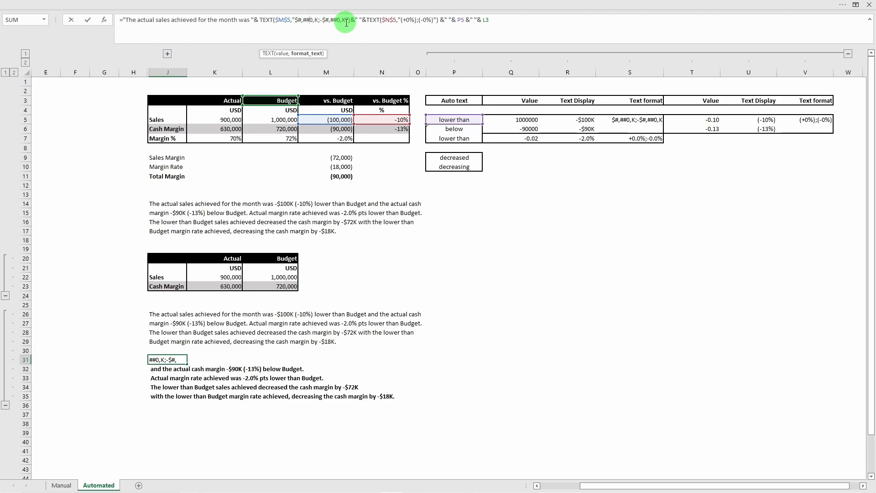
pyautogui.press('Escape')
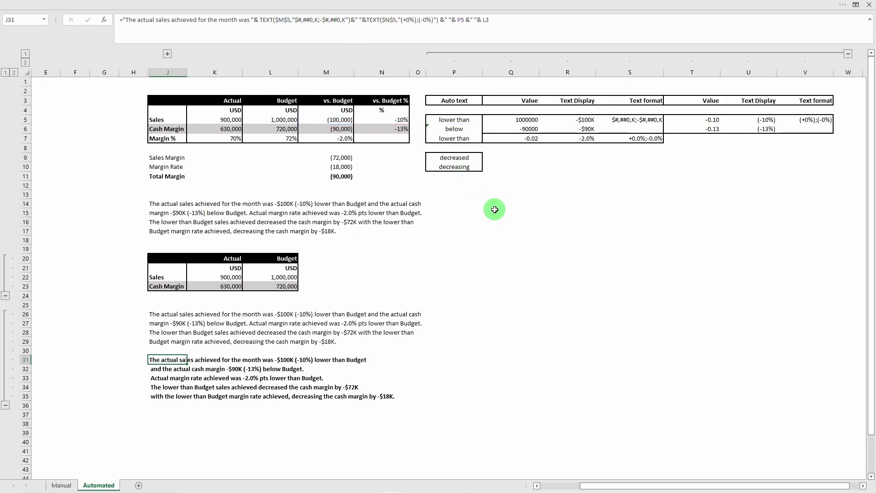
pyautogui.click(528, 120)
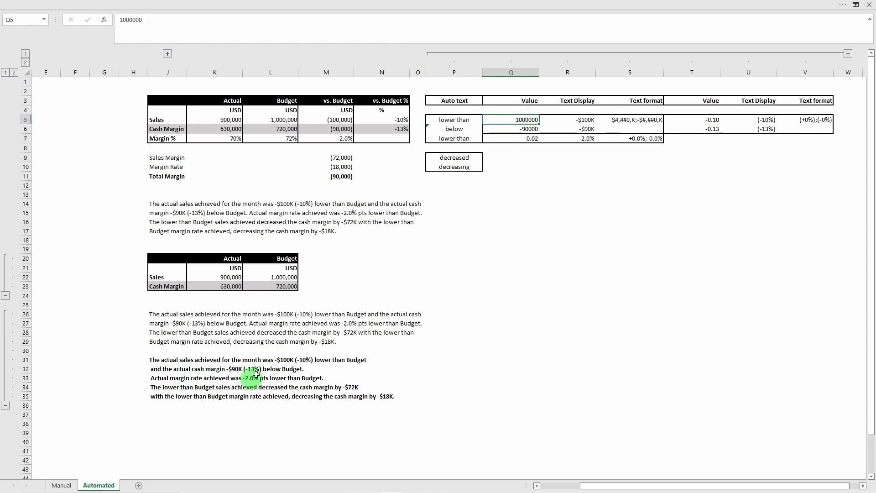
pyautogui.click(160, 360)
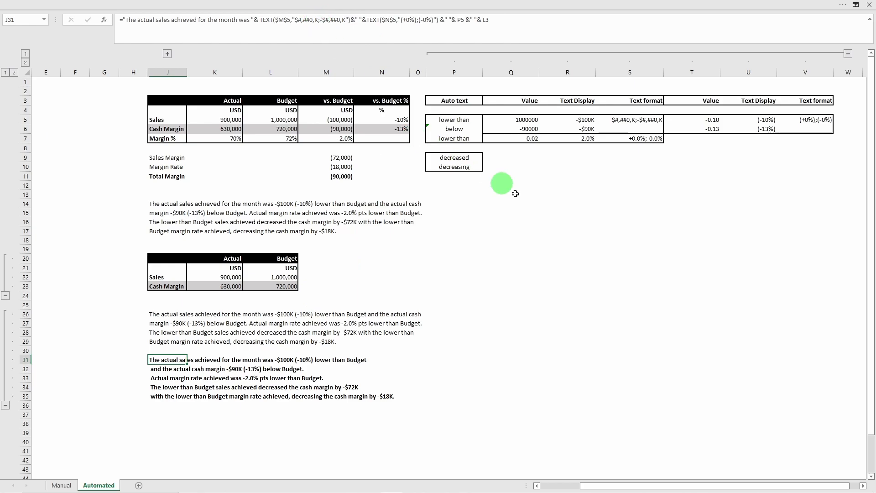
pyautogui.click(570, 236)
pyautogui.click(525, 120)
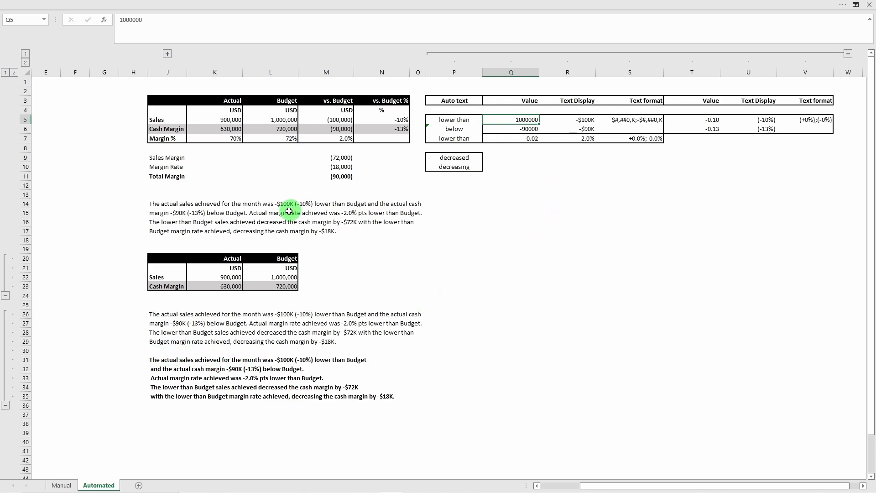
pyautogui.click(586, 120)
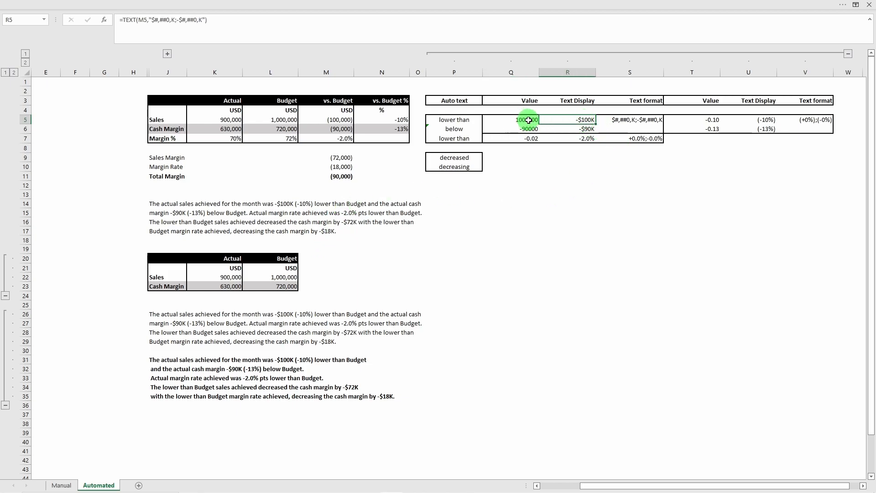
pyautogui.rightClick(585, 120)
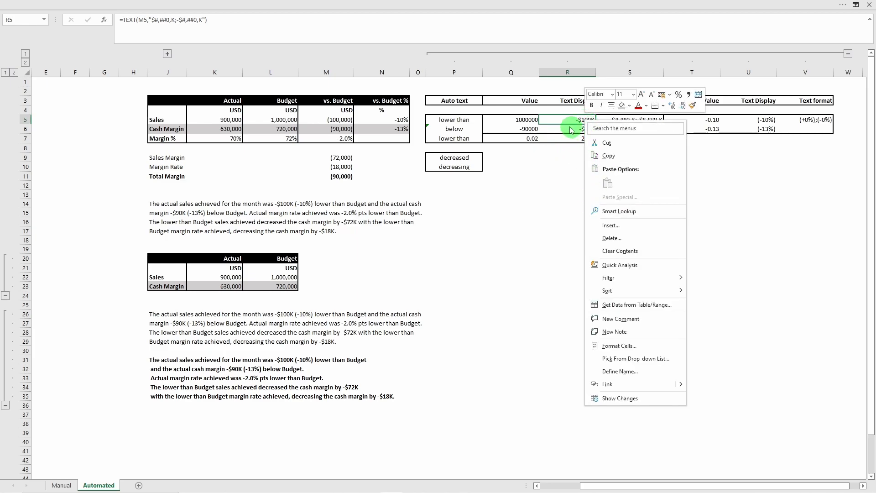
# Apply the custom number format $#,##0,K;-$#,##0,K to the Value cell Q5.
pyautogui.rightClick(525, 124)
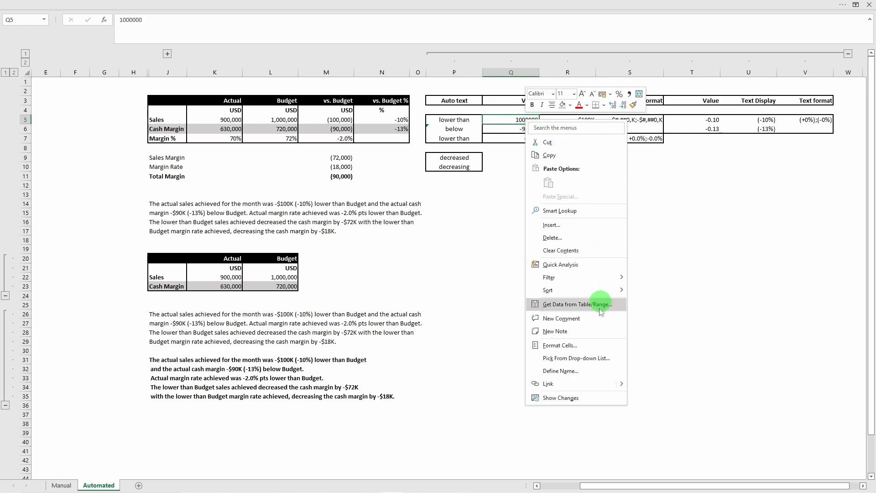
pyautogui.click(571, 348)
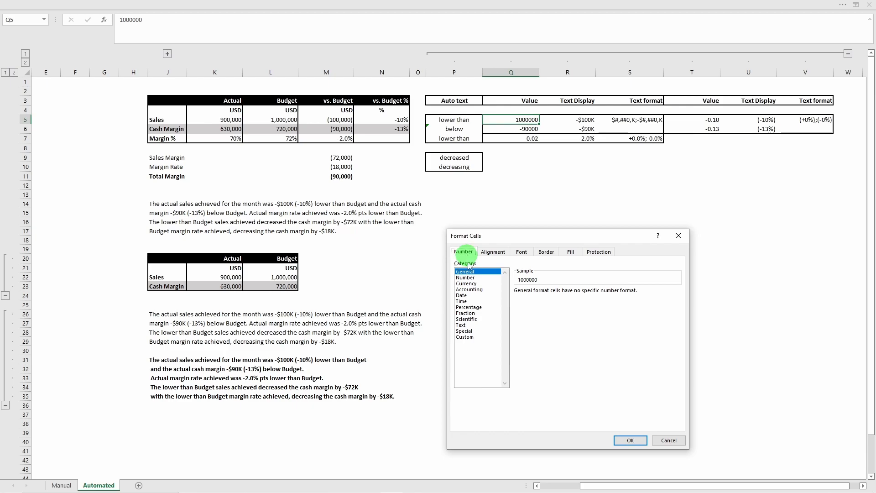
pyautogui.click(466, 338)
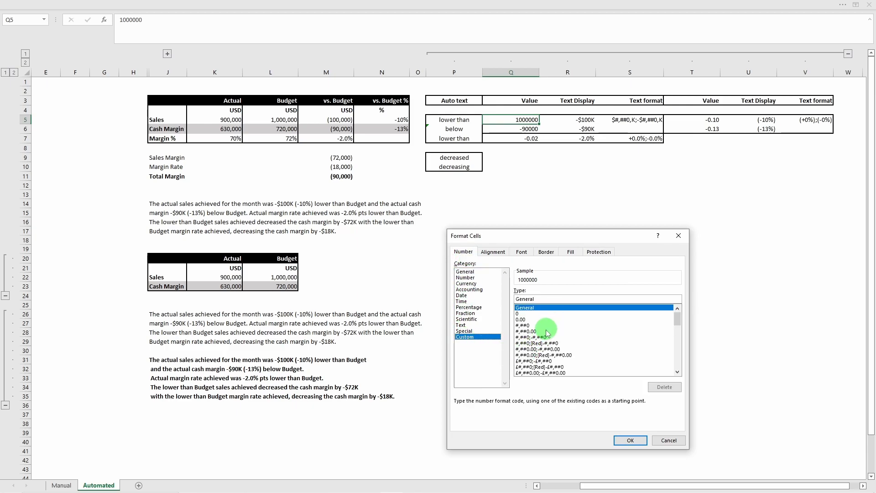
pyautogui.moveTo(678, 319); pyautogui.dragTo(683, 357)
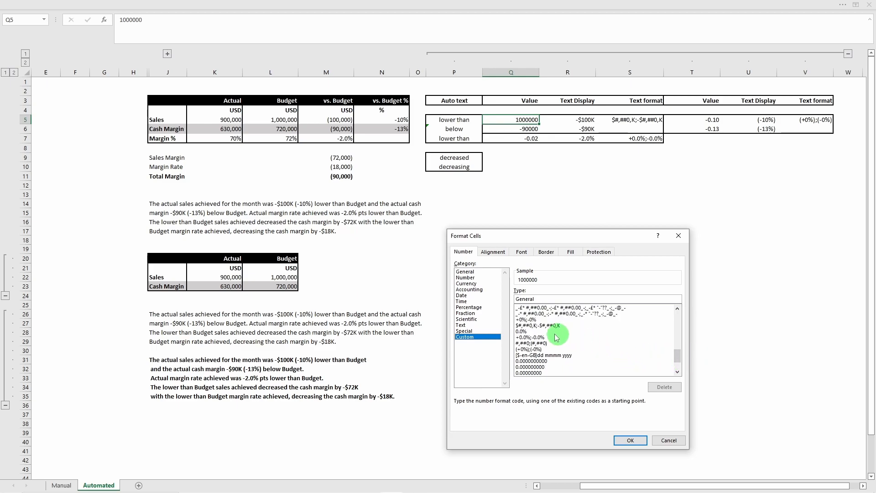
pyautogui.click(525, 326)
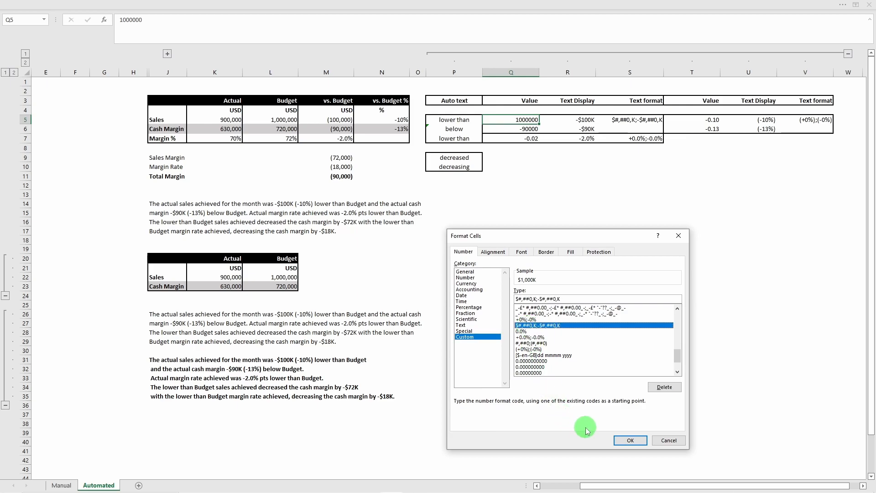
pyautogui.click(631, 441)
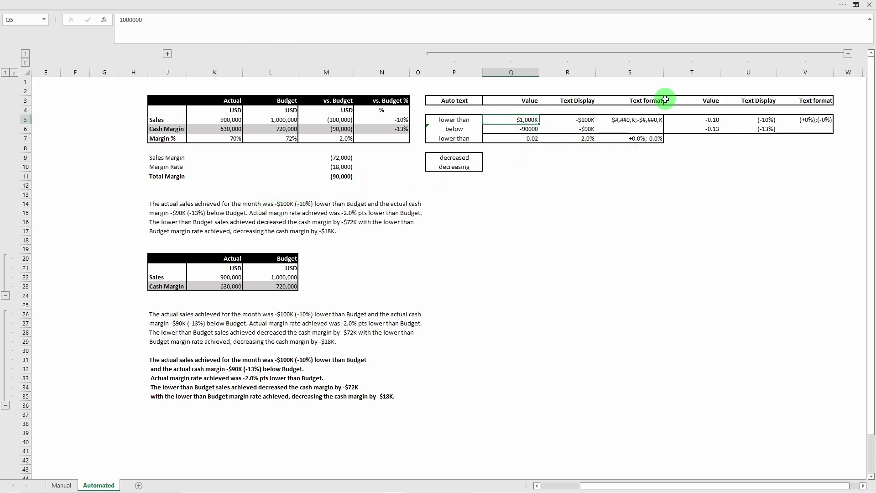
# Copy the custom number format code $#,##0,K;-$#,##0,K from the cell formatting of the Text Display cell R5.
pyautogui.click(585, 122)
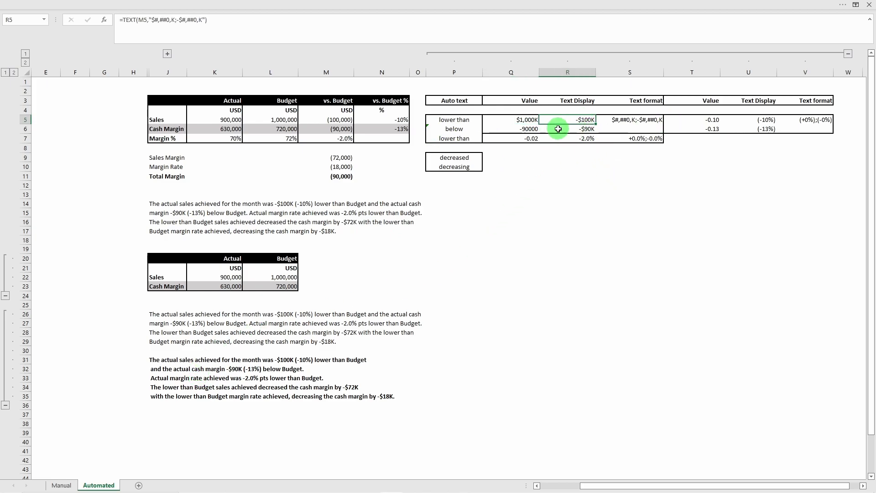
pyautogui.rightClick(586, 120)
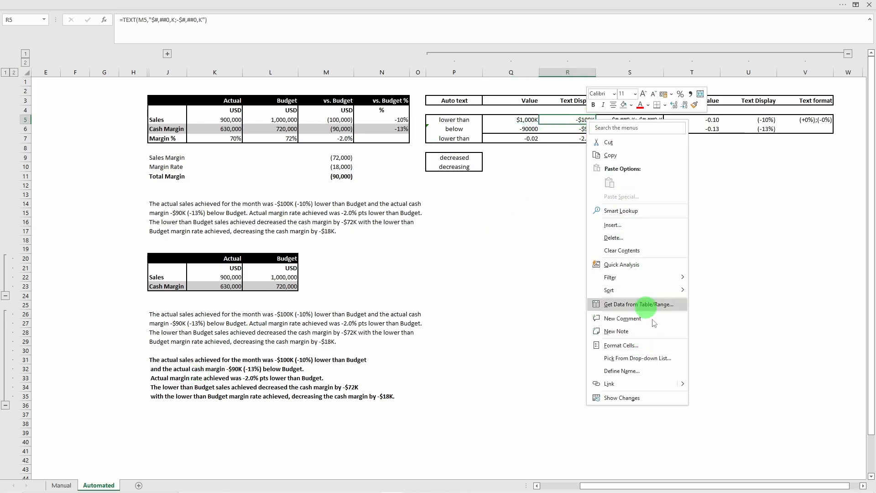
pyautogui.click(629, 347)
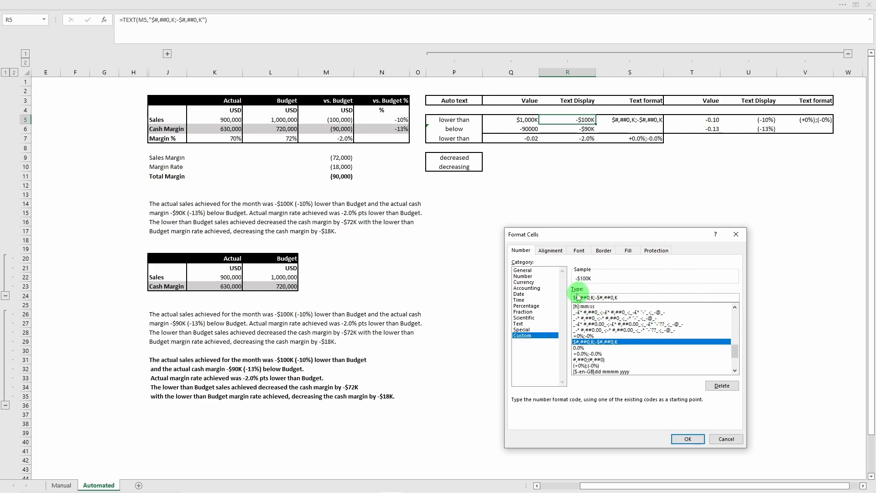
pyautogui.moveTo(625, 297); pyautogui.dragTo(570, 296)
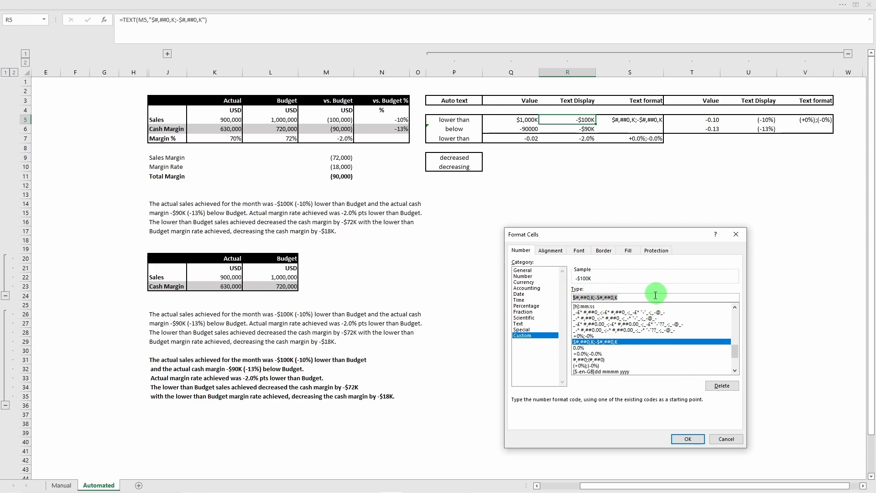
pyautogui.click(685, 438)
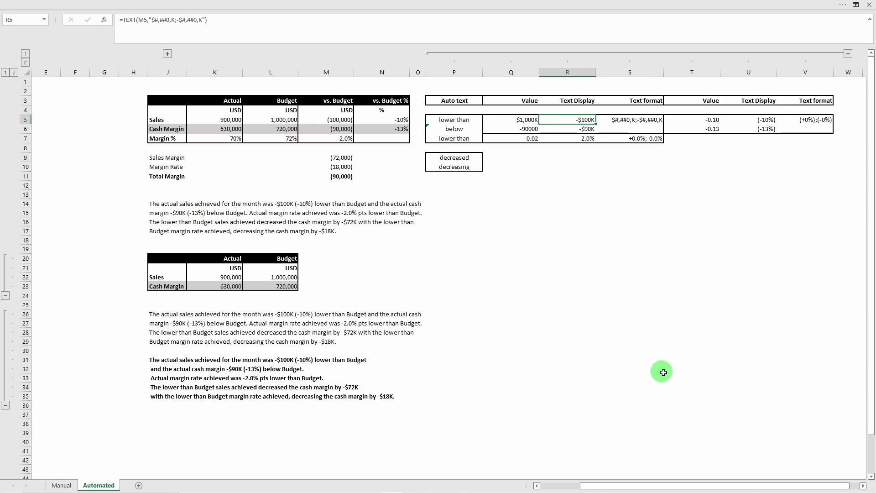
# Enter the trial formula =TEXT(M5,"$#,##0,K;-$#,##0,K") in Q14 using the copied format code, and clear the cell again.
pyautogui.click(511, 203)
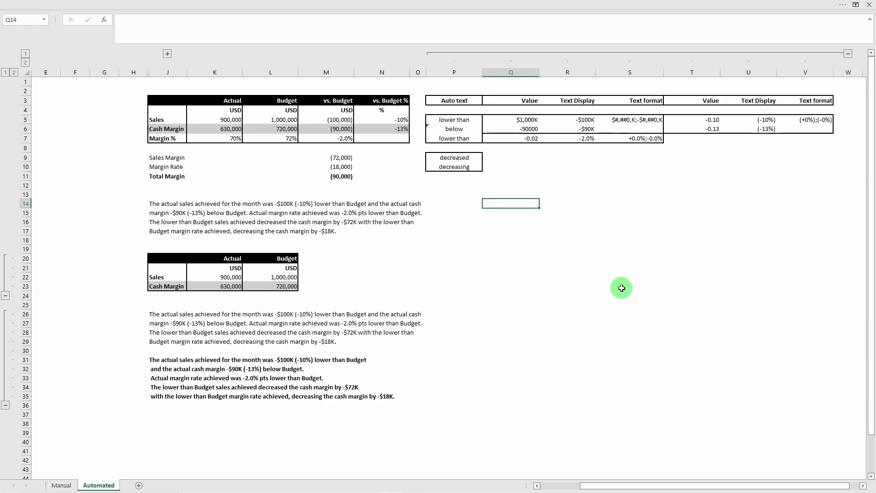
pyautogui.write('=t')
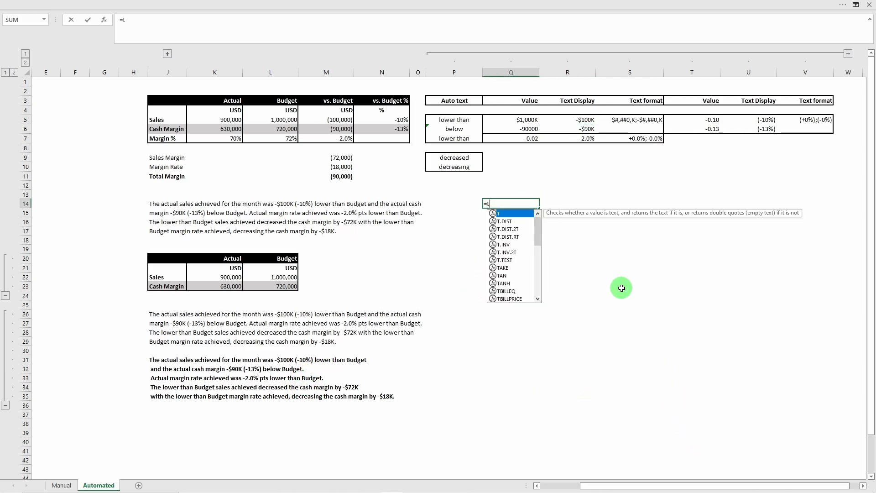
pyautogui.write('ext(')
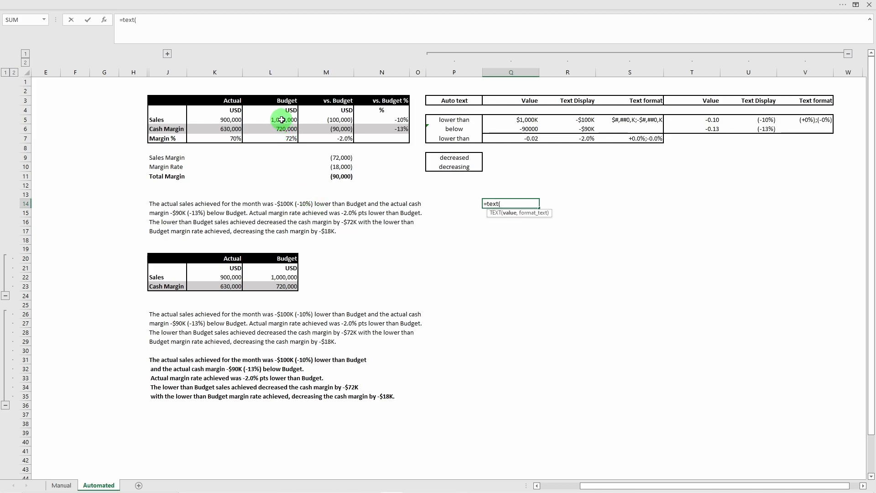
pyautogui.click(335, 120)
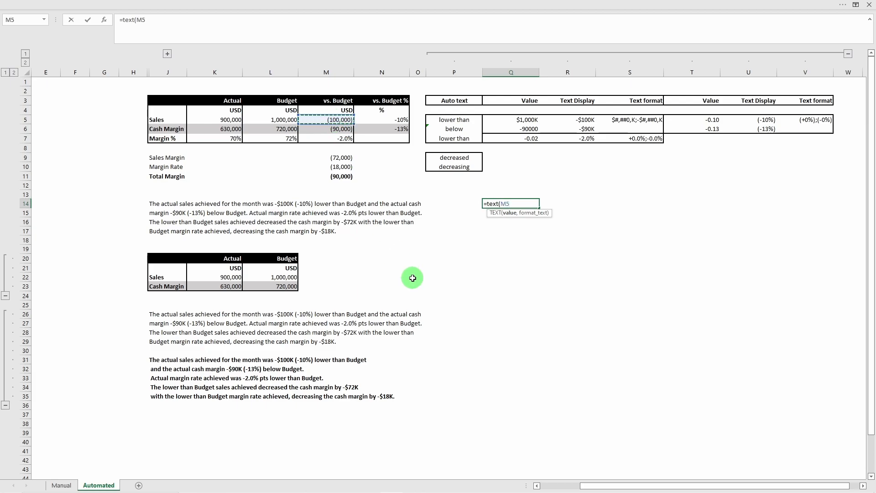
pyautogui.write(',')
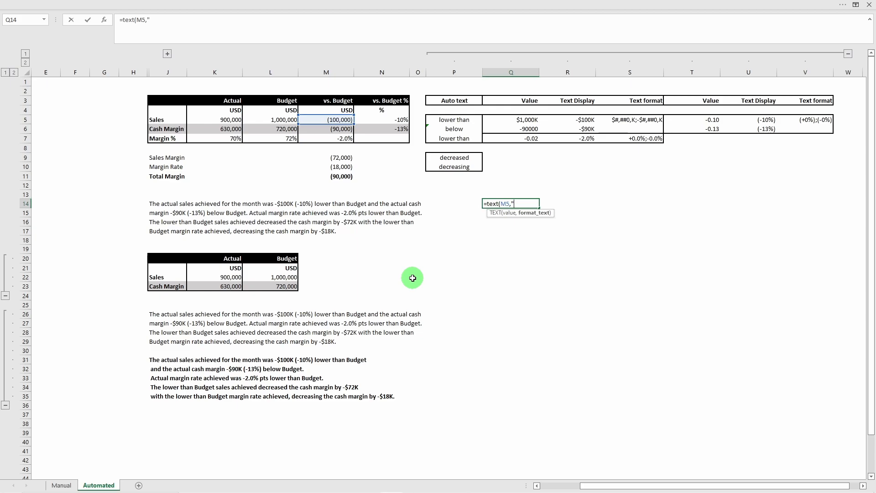
pyautogui.hotkey('ctrl', 'v')
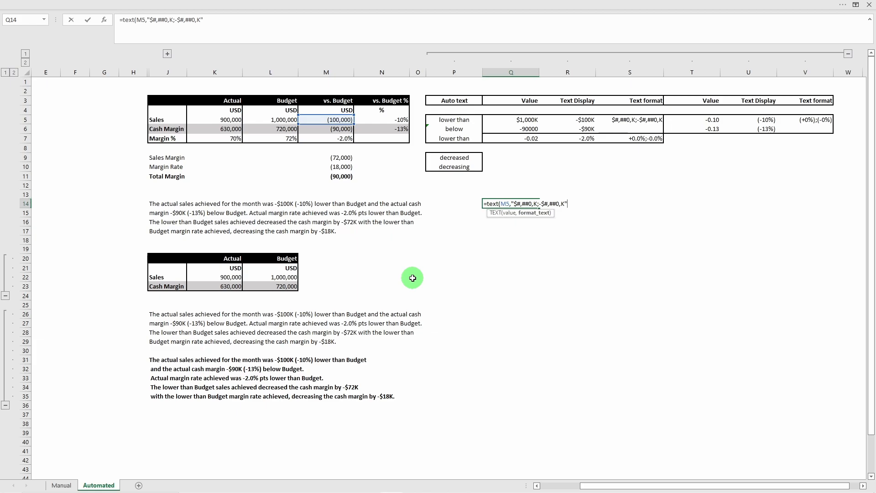
pyautogui.write(')')
pyautogui.press('Return')
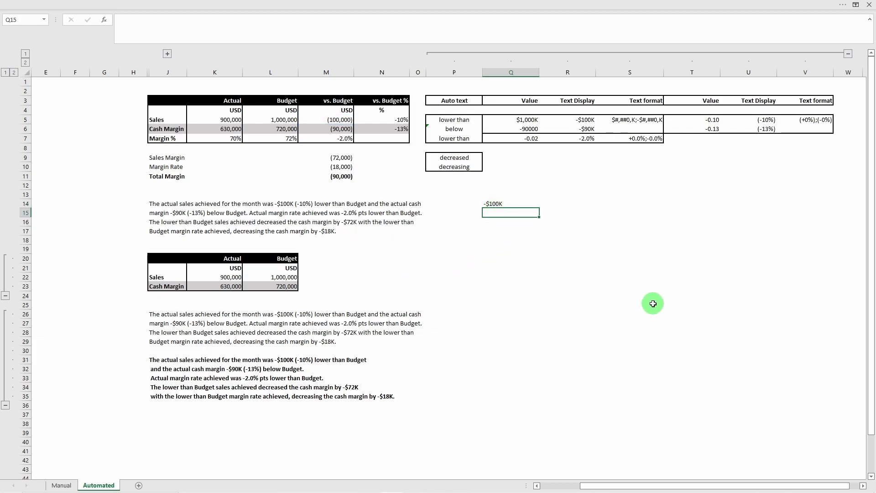
pyautogui.click(504, 204)
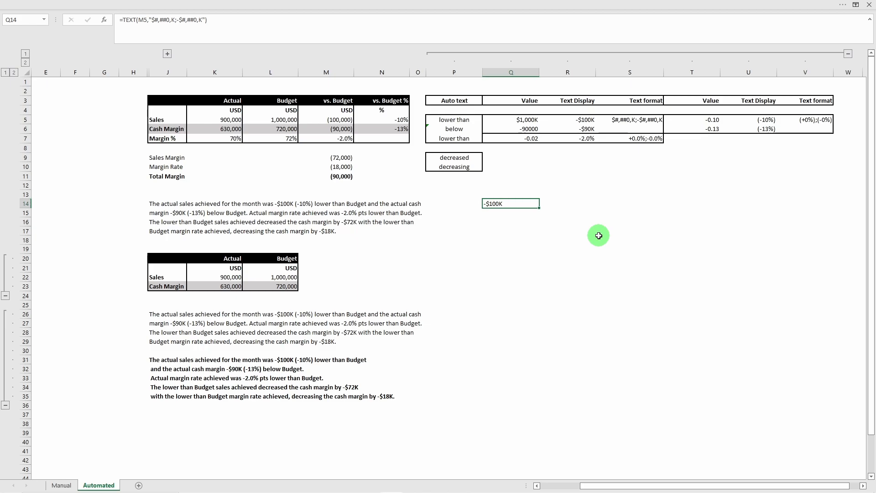
pyautogui.press('Delete')
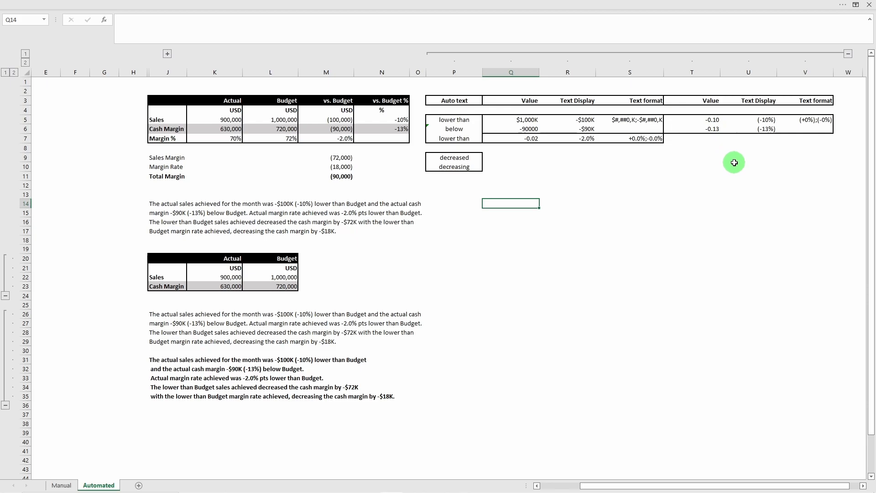
# Copy the custom percentage format code (+0%);(-0%) from the cell formatting of the Text Display cell U5.
pyautogui.click(714, 119)
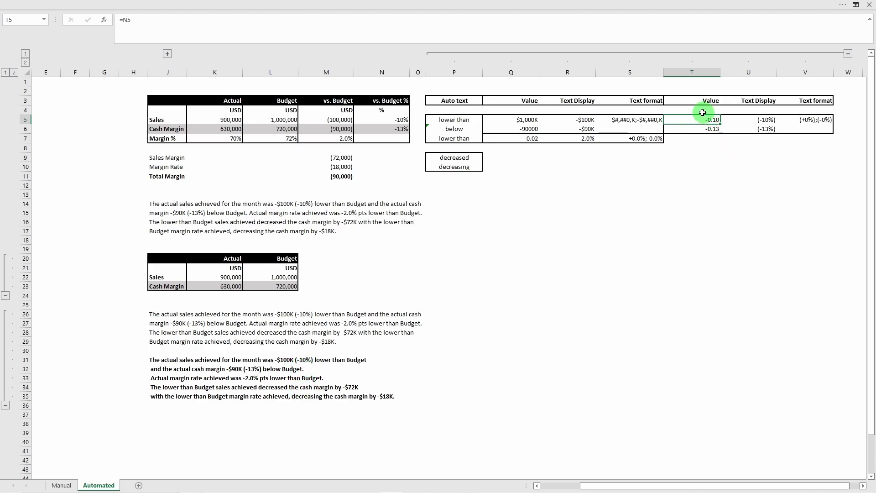
pyautogui.rightClick(764, 121)
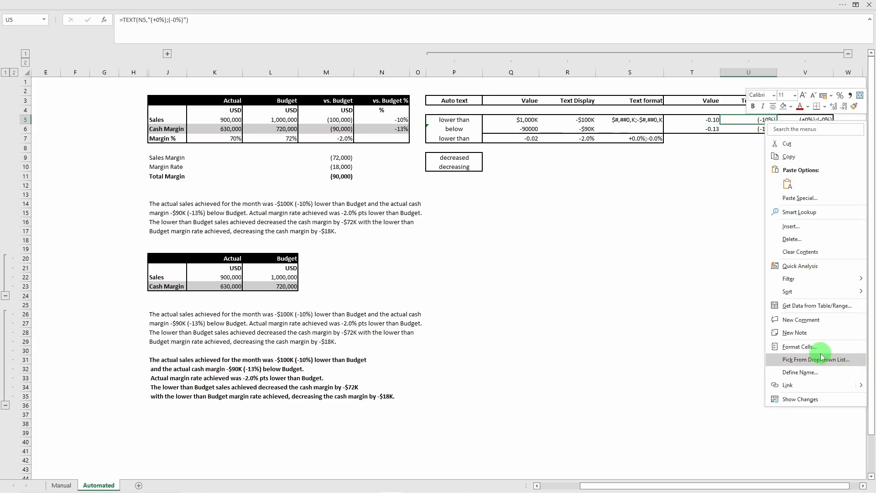
pyautogui.click(799, 347)
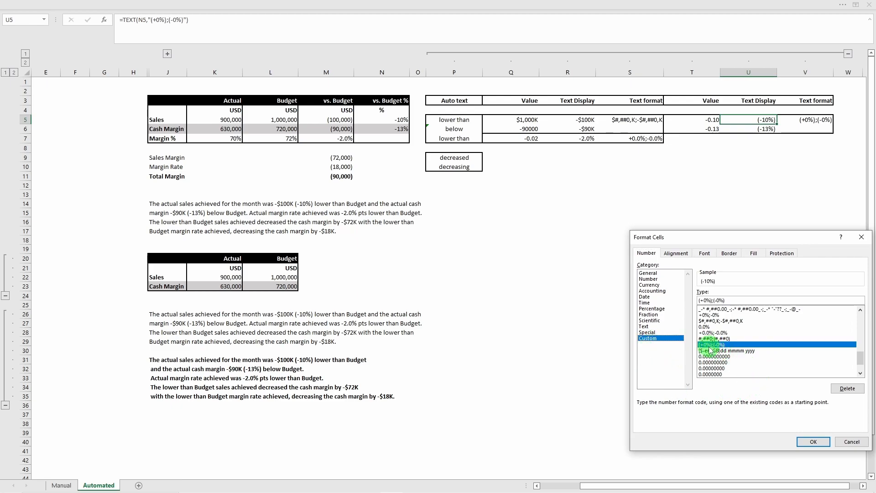
pyautogui.moveTo(860, 356); pyautogui.dragTo(862, 321)
pyautogui.moveTo(727, 301); pyautogui.dragTo(668, 322)
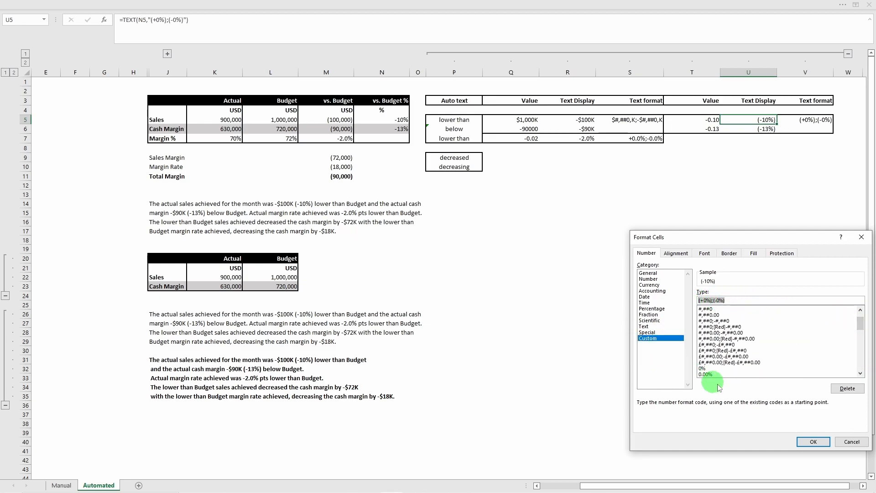
pyautogui.click(809, 442)
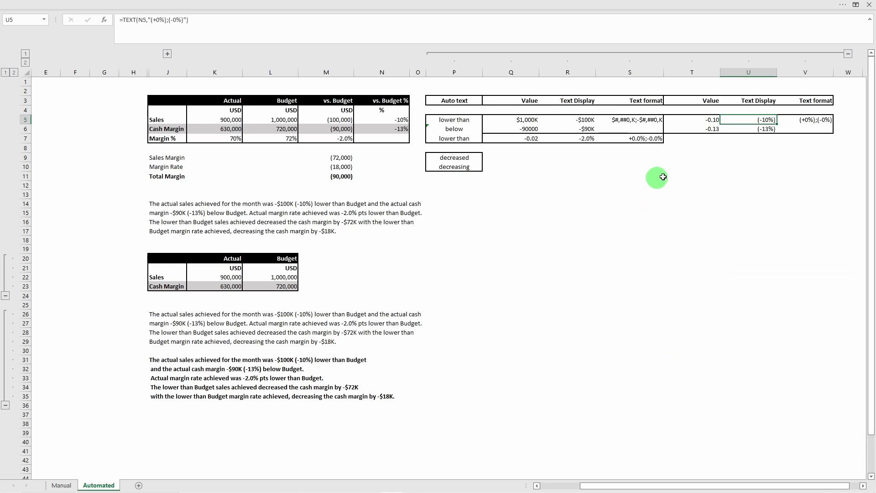
# Enter the trial formula =TEXT(N5,"(+0%);(-0%)") in S11 using the copied format code, and clear the cell again.
pyautogui.click(646, 179)
pyautogui.write('=')
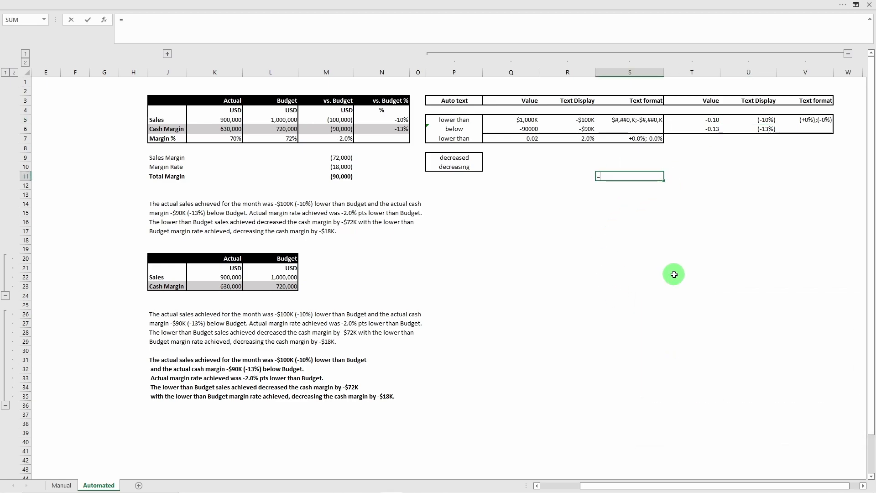
pyautogui.write('text(')
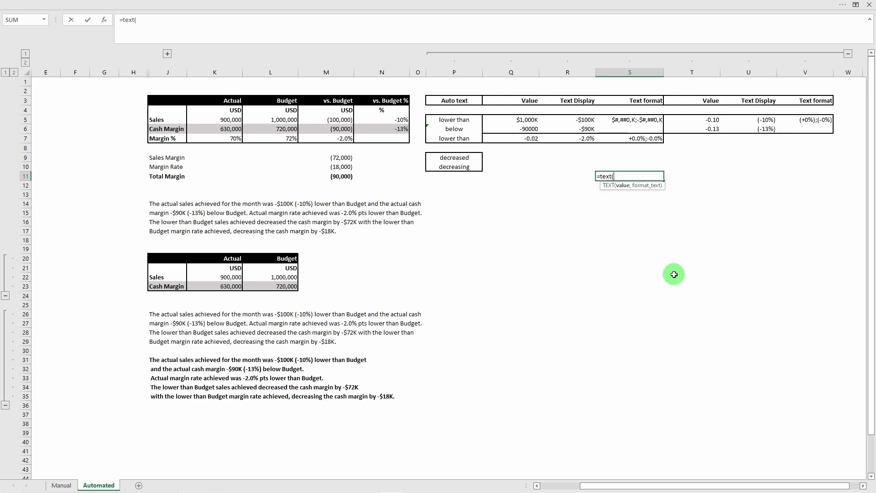
pyautogui.click(398, 121)
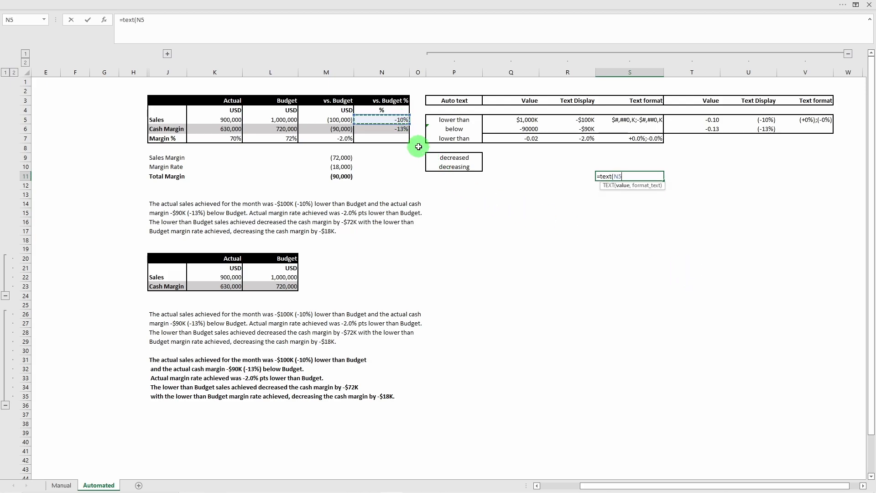
pyautogui.write(',')
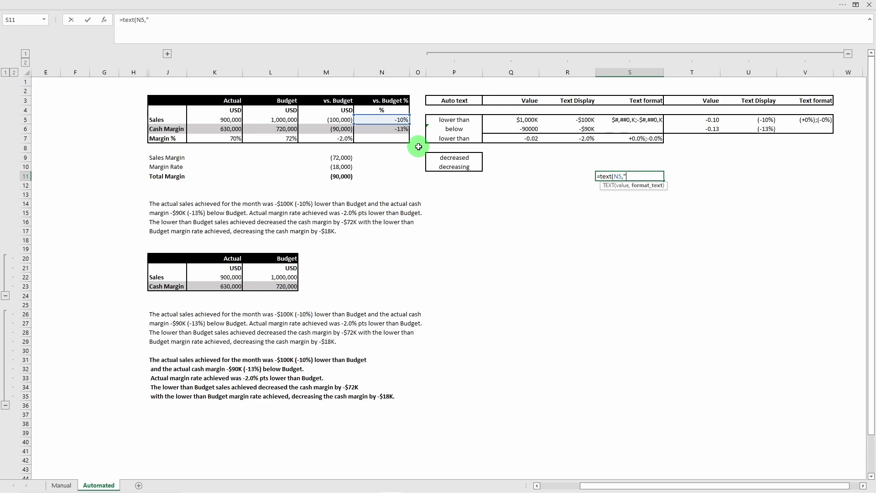
pyautogui.write('"')
pyautogui.hotkey('ctrl', 'v')
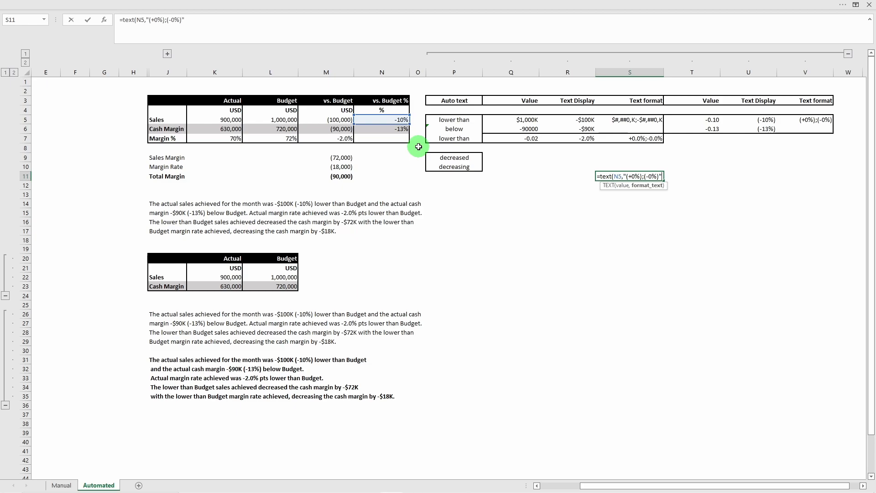
pyautogui.press('Return')
pyautogui.press('Up')
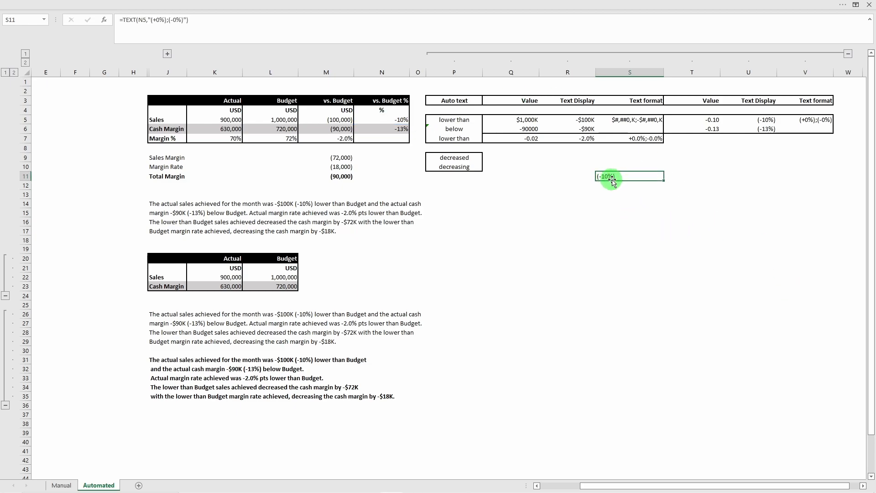
pyautogui.press('Delete')
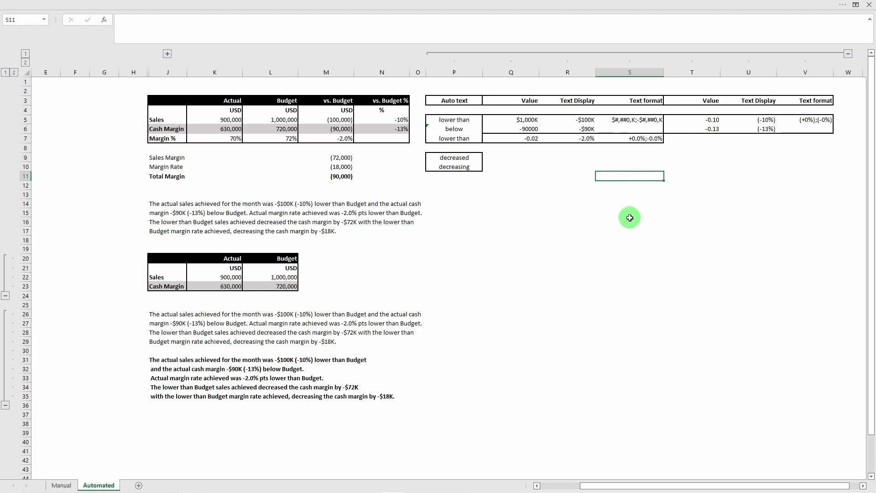
# Examine the individual commentary sentence formulas in J31 to J35 one after another.
pyautogui.click(151, 361)
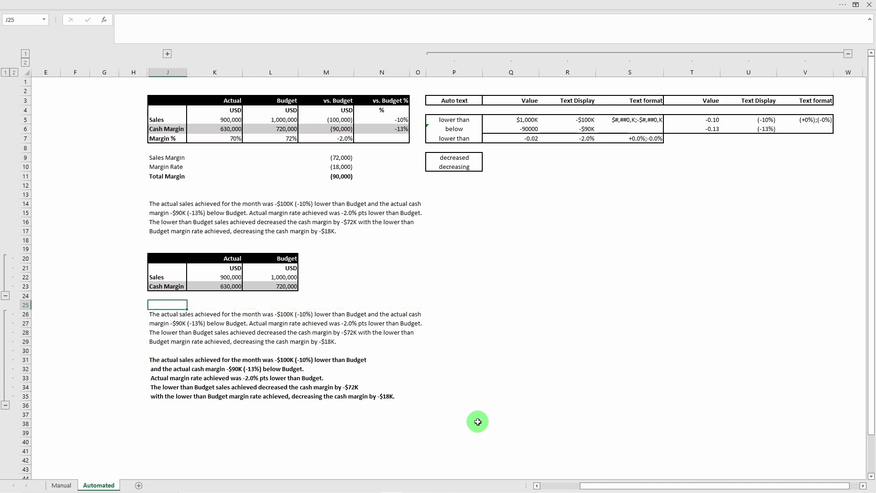
pyautogui.press('Up')
pyautogui.press('Down')
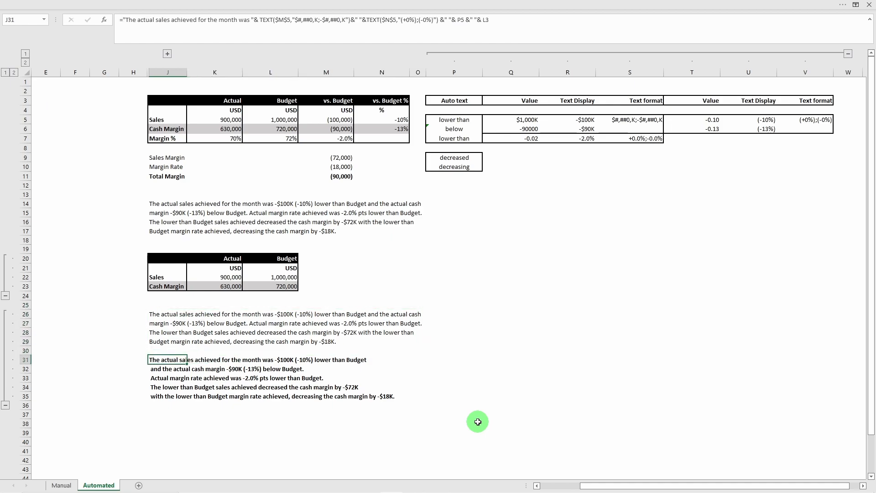
pyautogui.press('Down')
pyautogui.press('Down')
pyautogui.press('Down')
pyautogui.press('Down')
pyautogui.press('Up')
pyautogui.press('Up')
pyautogui.press('Up')
pyautogui.press('Up')
pyautogui.press('Down')
pyautogui.press('Down')
pyautogui.press('Down')
pyautogui.press('Down')
pyautogui.press('Up')
pyautogui.press('Up')
pyautogui.press('Up')
pyautogui.press('Up')
pyautogui.press('Down')
pyautogui.press('Down')
pyautogui.press('Down')
pyautogui.press('Down')
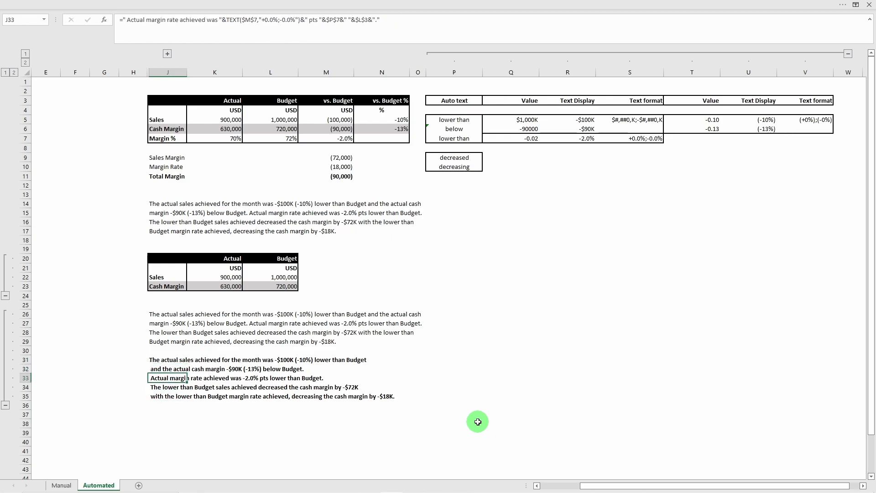
# Examine the combined commentary formula =J31&J32&J33&J34&J35 in the merged cell J26 and its referenced cells, leaving it as is.
pyautogui.press('Up')
pyautogui.press('Up')
pyautogui.press('Up')
pyautogui.press('Up')
pyautogui.press('Up')
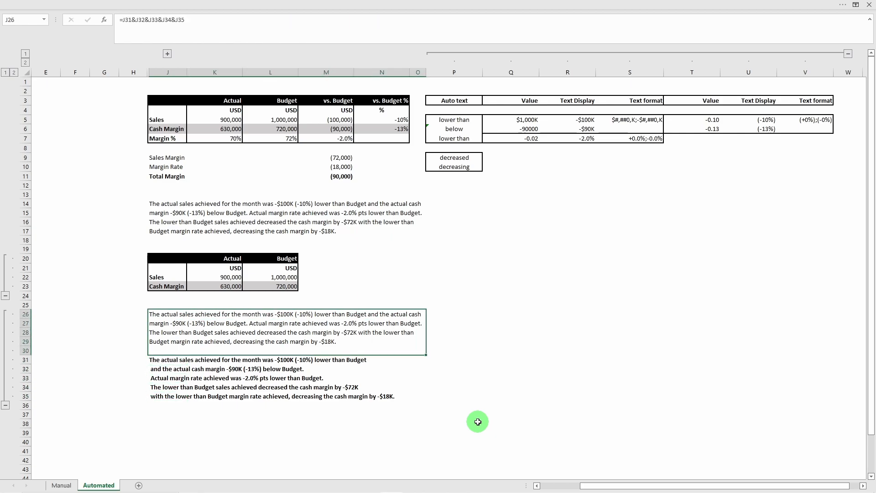
pyautogui.click(129, 20)
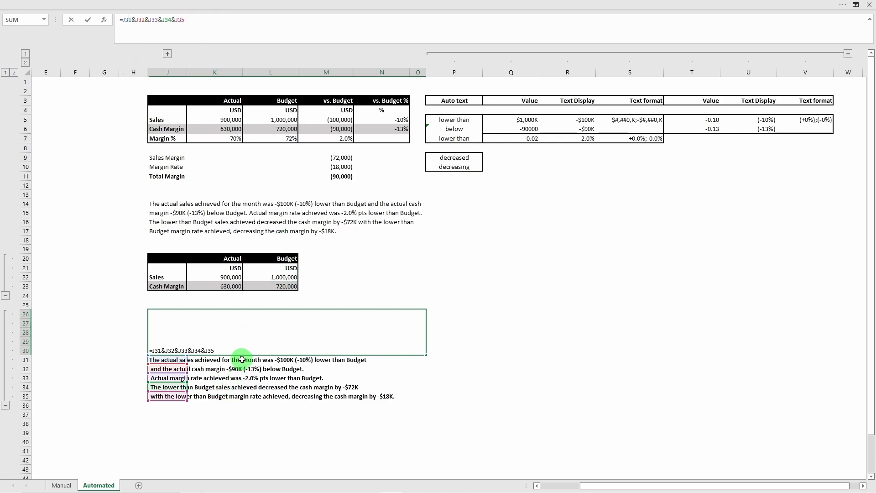
pyautogui.hotkey('ctrl', 'Return')
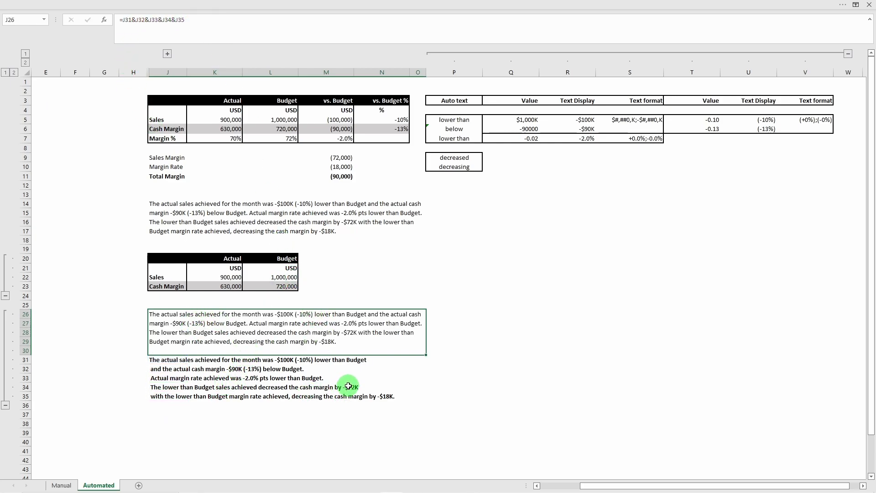
# Place a thumbs-up icon at R15 and a red SUBCRIBE button at R19.
pyautogui.click(571, 213)
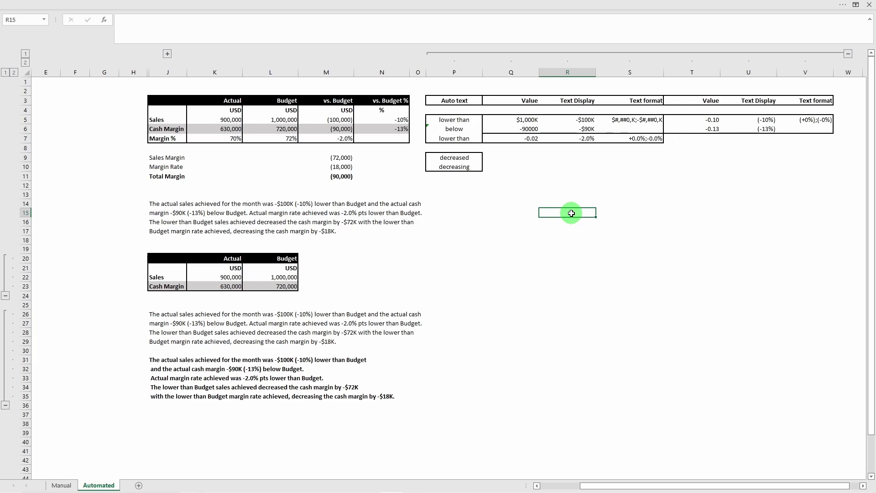
pyautogui.hotkey('ctrl', 'z')
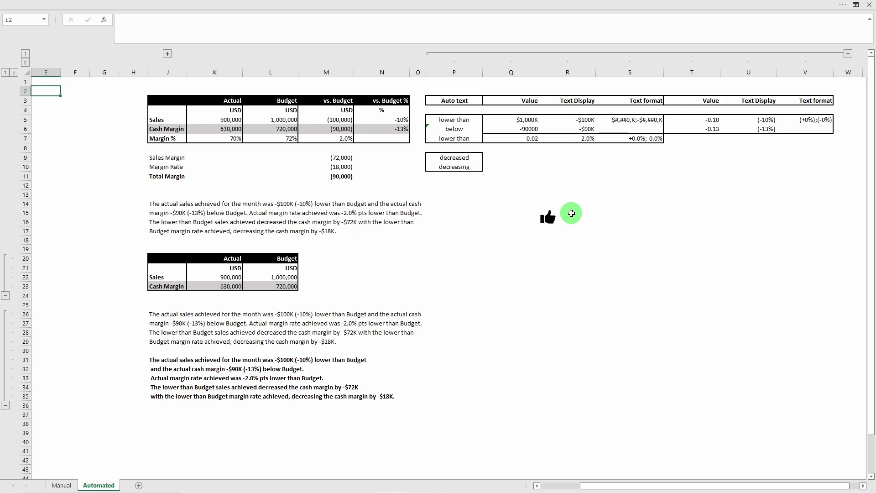
pyautogui.click(578, 249)
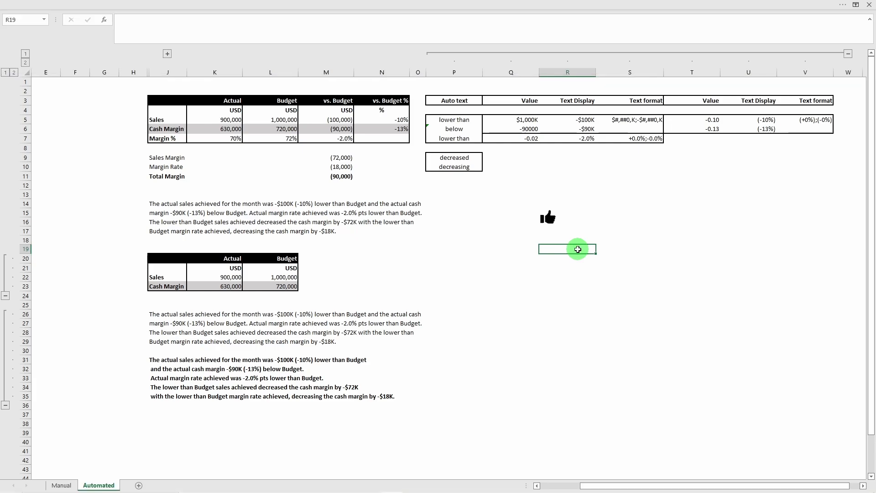
pyautogui.hotkey('ctrl', 'z')
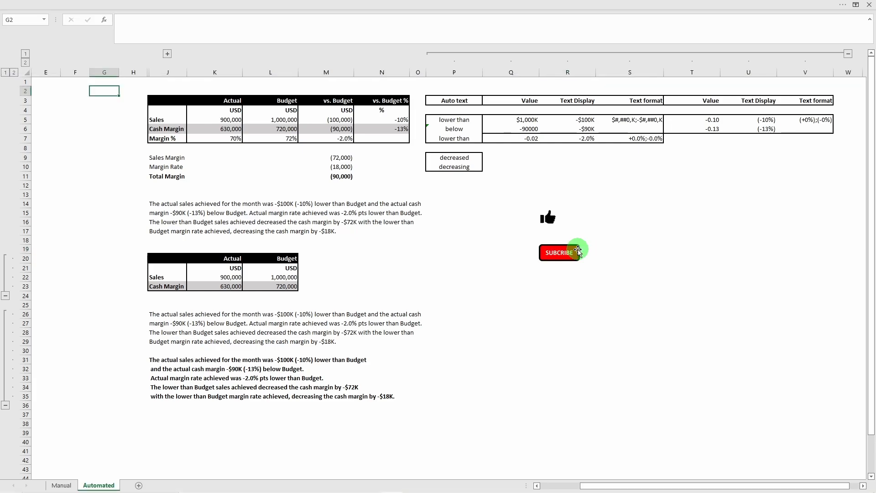